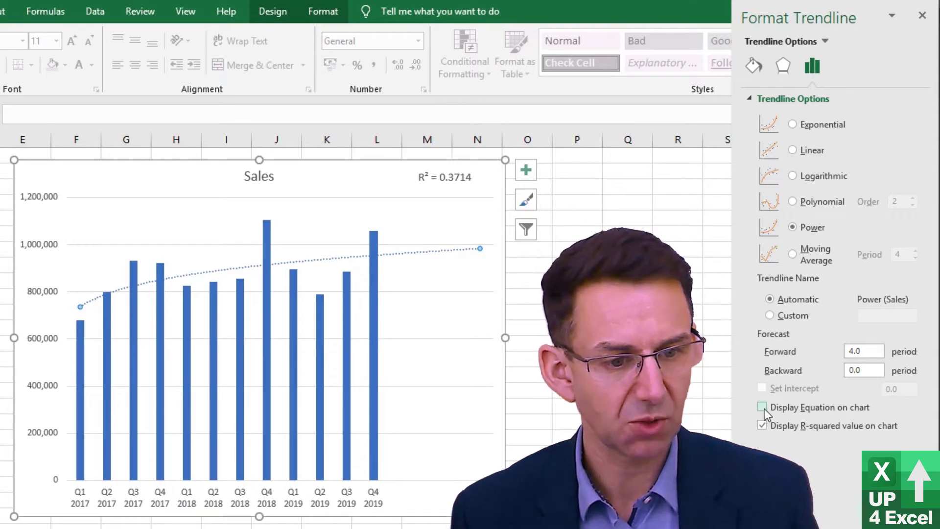
- Drag the trendline equation label to the chart's top centre and enlarge its text to 16 pt
{"action": "left_click", "coordinate": [764, 408]}
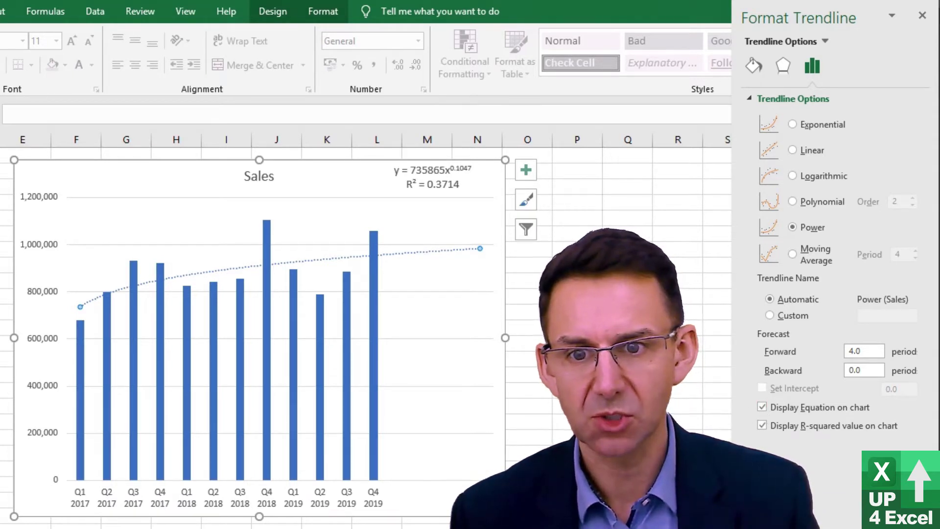
{"action": "left_click_drag", "start_coordinate": [447, 180], "coordinate": [345, 220]}
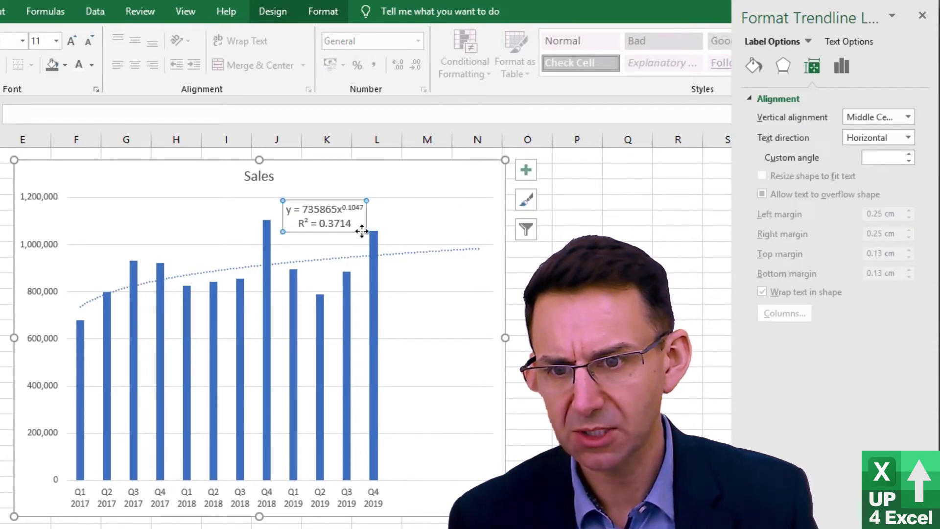
{"action": "left_click", "coordinate": [76, 42]}
{"action": "left_click", "coordinate": [76, 41]}
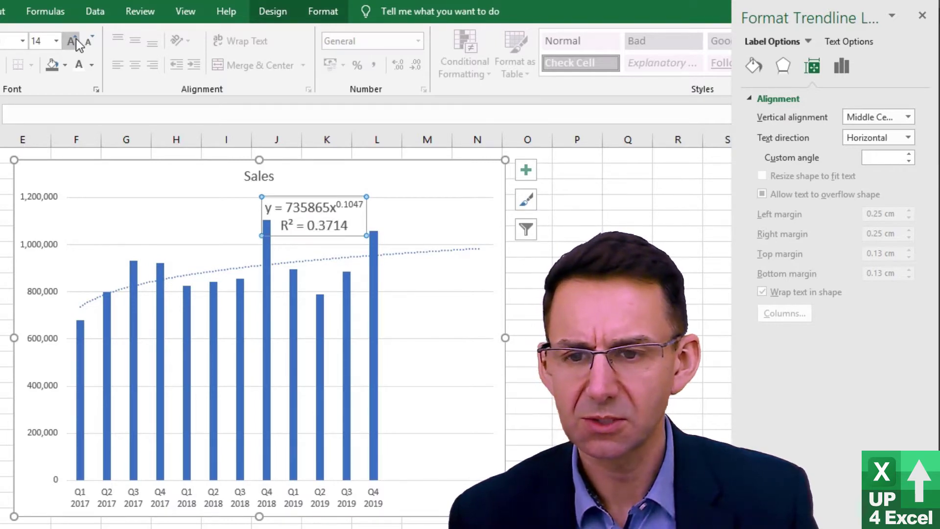
{"action": "left_click", "coordinate": [76, 41]}
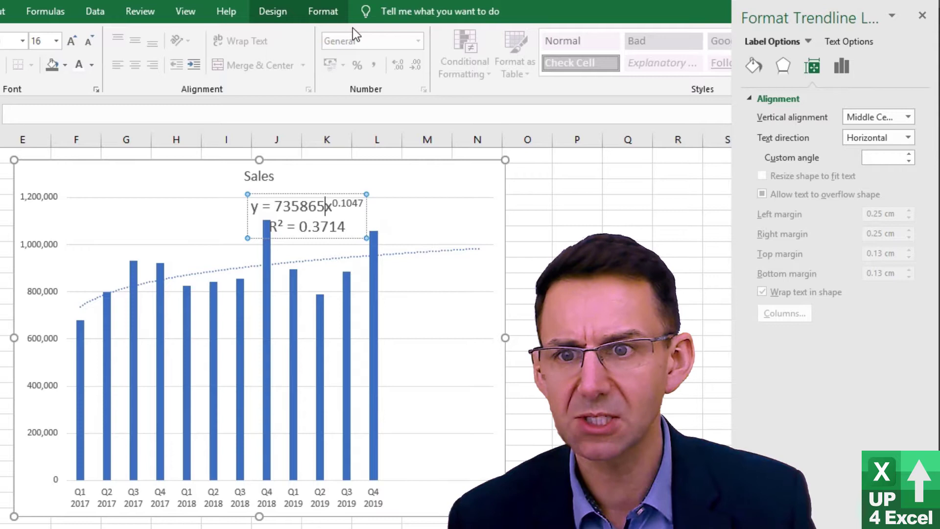
{"action": "left_click", "coordinate": [316, 222]}
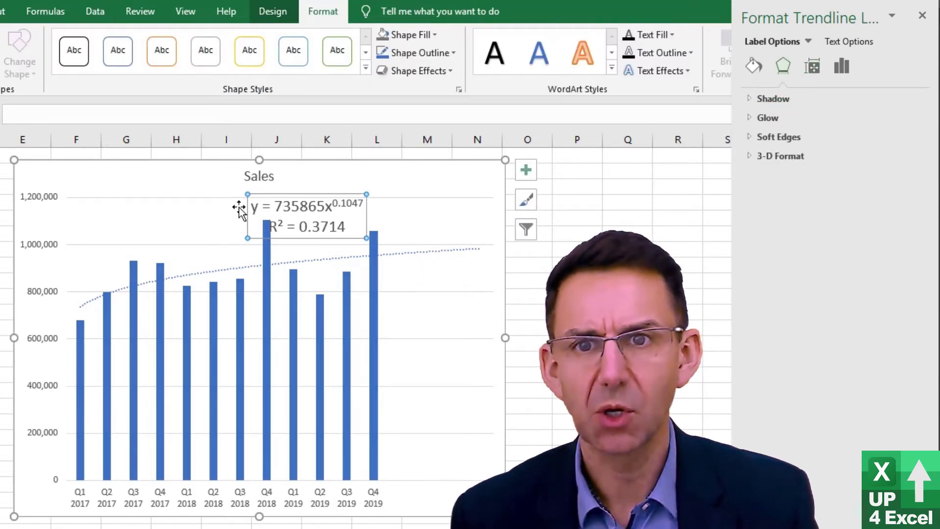
- Format the equation label as Number with 15 decimal places and shift it right beside the title
{"action": "left_click", "coordinate": [840, 70]}
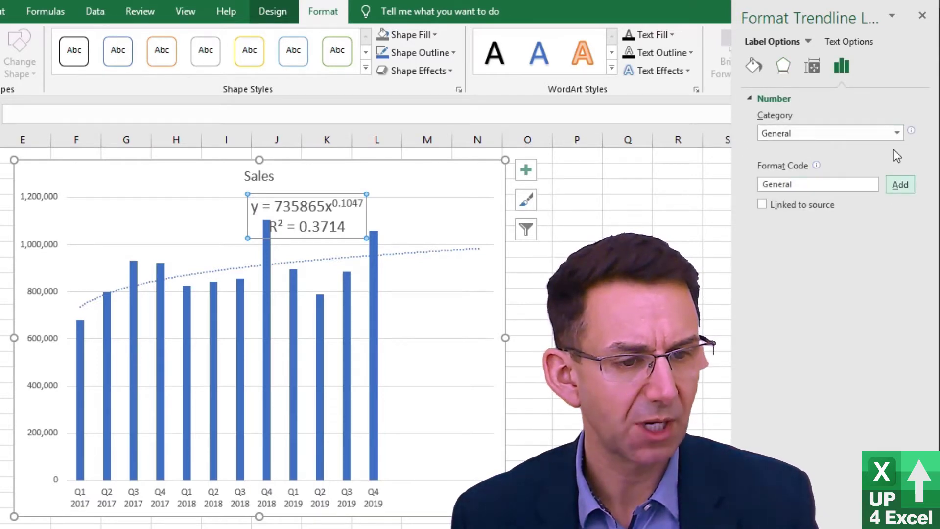
{"action": "left_click", "coordinate": [897, 131]}
{"action": "left_click", "coordinate": [840, 160]}
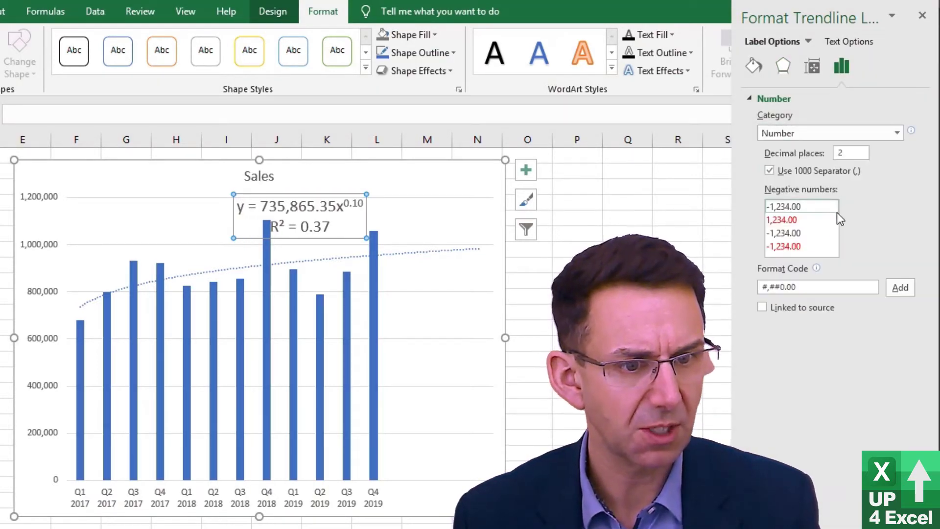
{"action": "left_click", "coordinate": [856, 153]}
{"action": "double_click", "coordinate": [849, 156]}
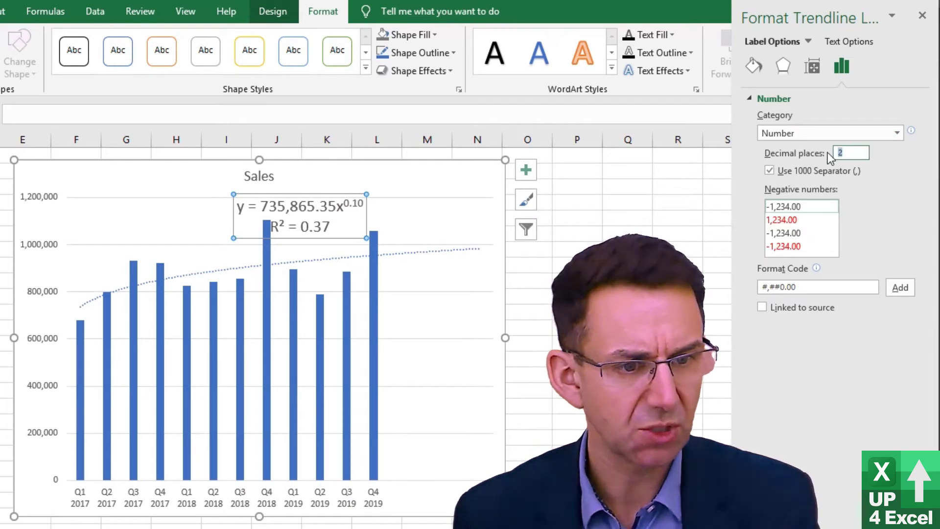
{"action": "mouse_move", "coordinate": [931, 186]}
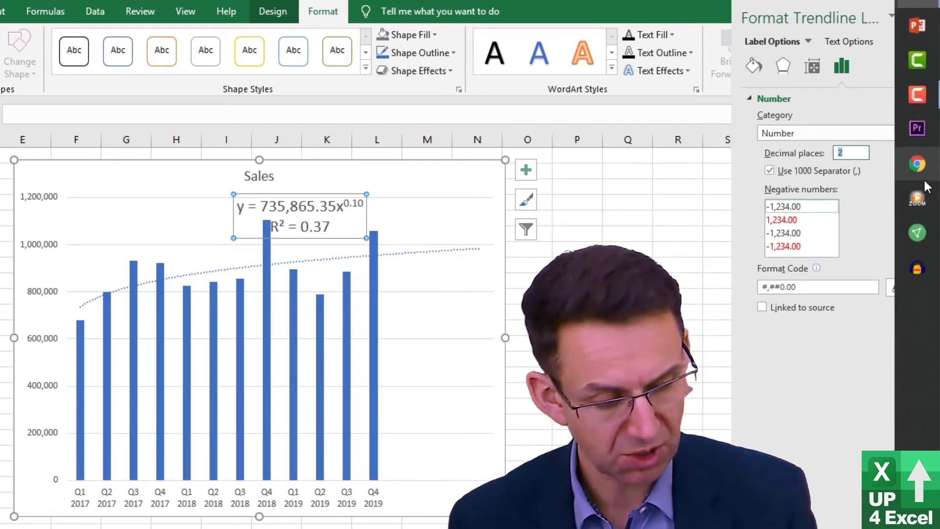
{"action": "type", "text": "10"}
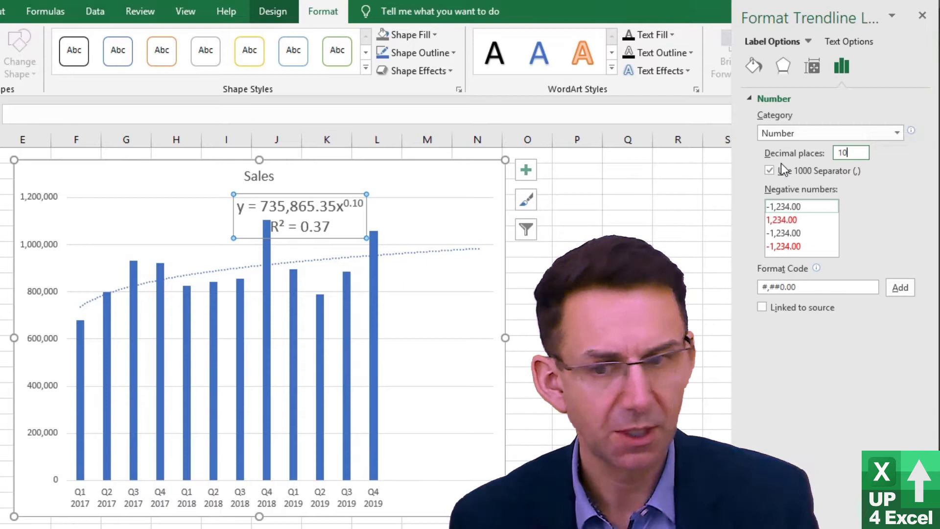
{"action": "key", "text": "Return"}
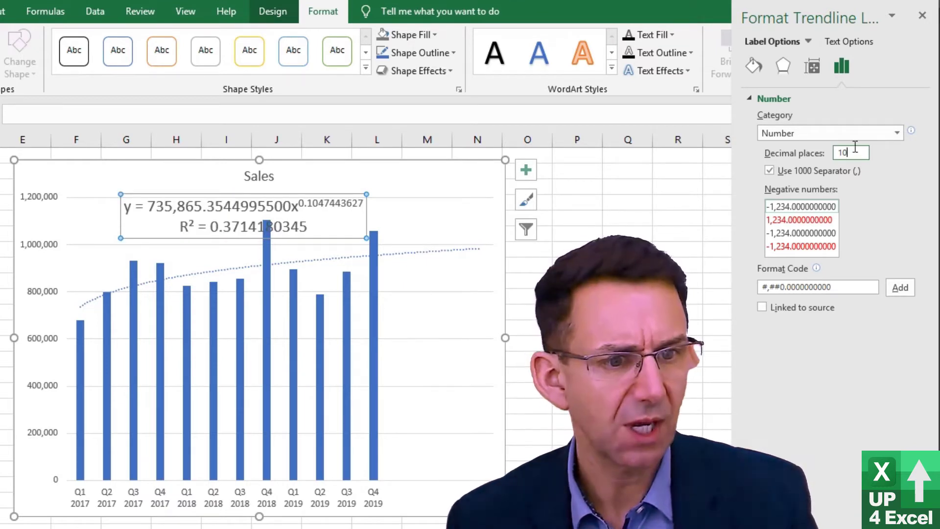
{"action": "type", "text": "15"}
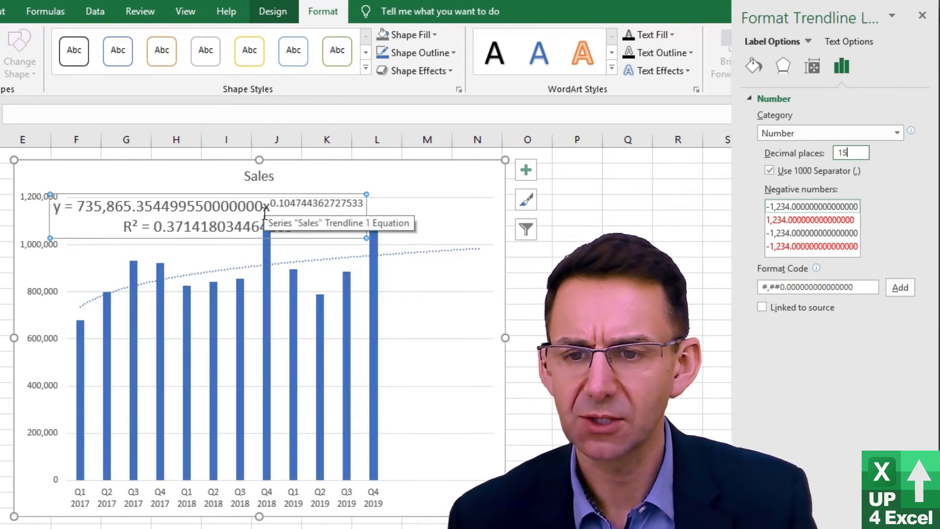
{"action": "left_click_drag", "start_coordinate": [318, 238], "coordinate": [397, 212]}
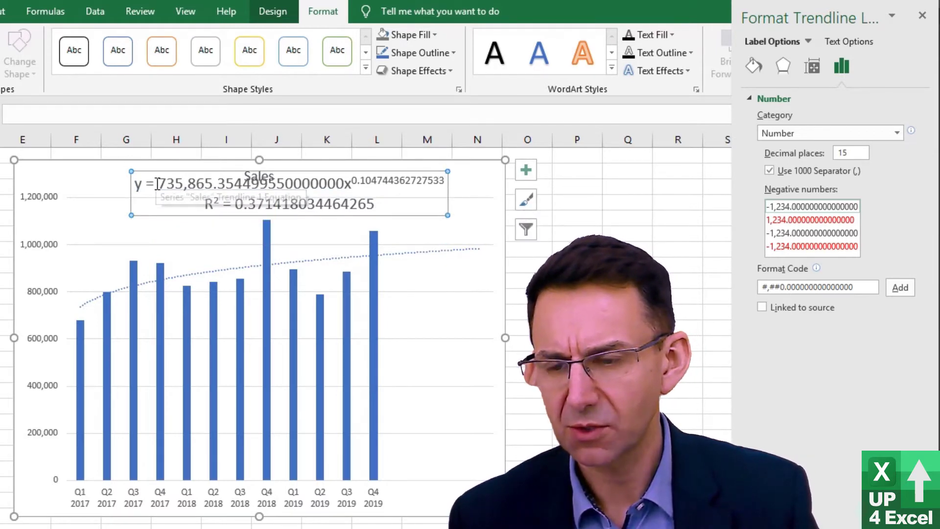
- Copy the label's equation text into cell D20 and move the chart right to column I
{"action": "left_click_drag", "start_coordinate": [138, 183], "coordinate": [225, 183]}
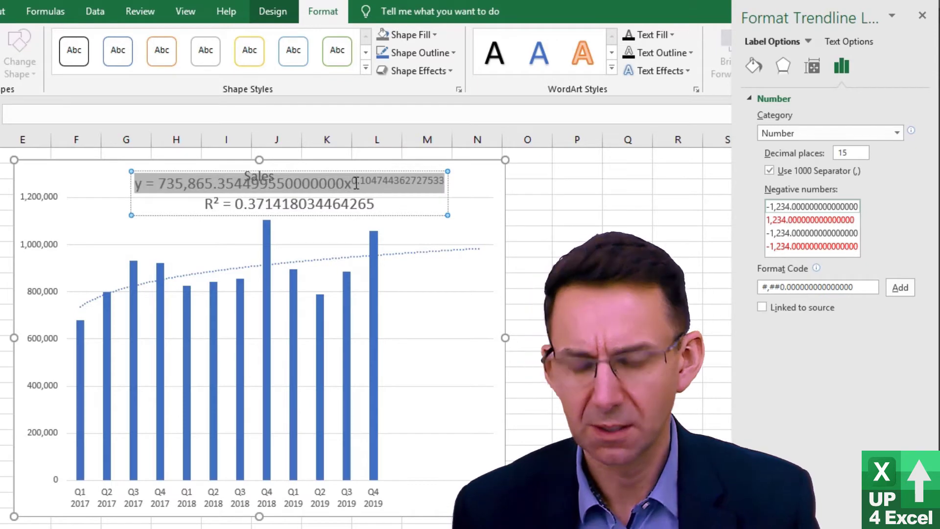
{"action": "key", "text": "ctrl+c"}
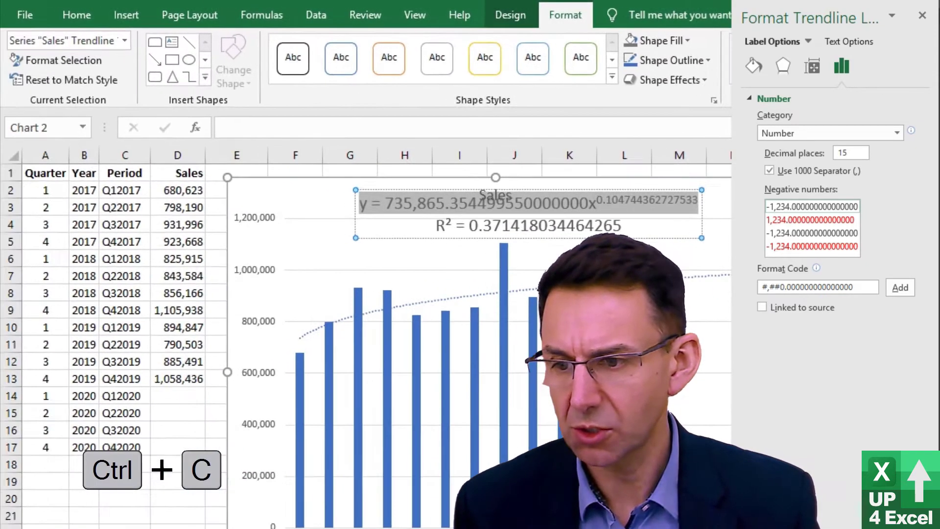
{"action": "left_click", "coordinate": [174, 492]}
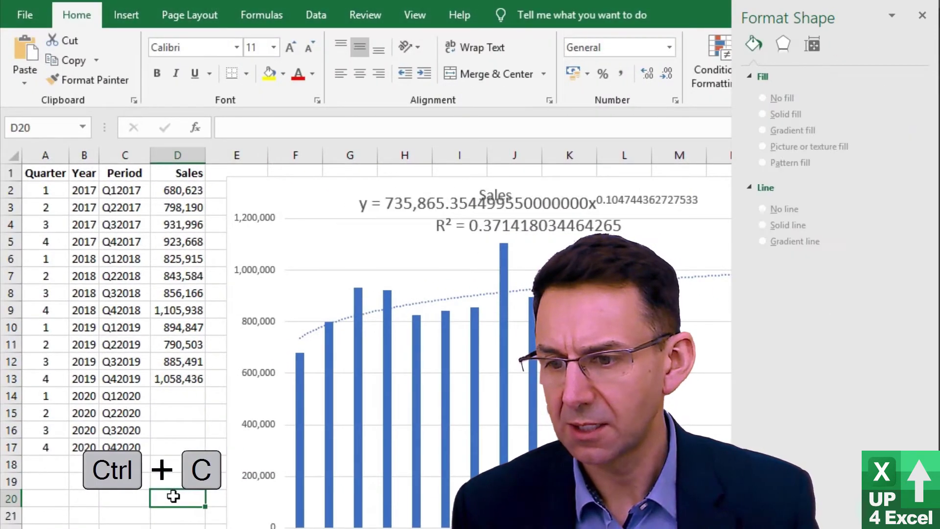
{"action": "right_click", "coordinate": [173, 497]}
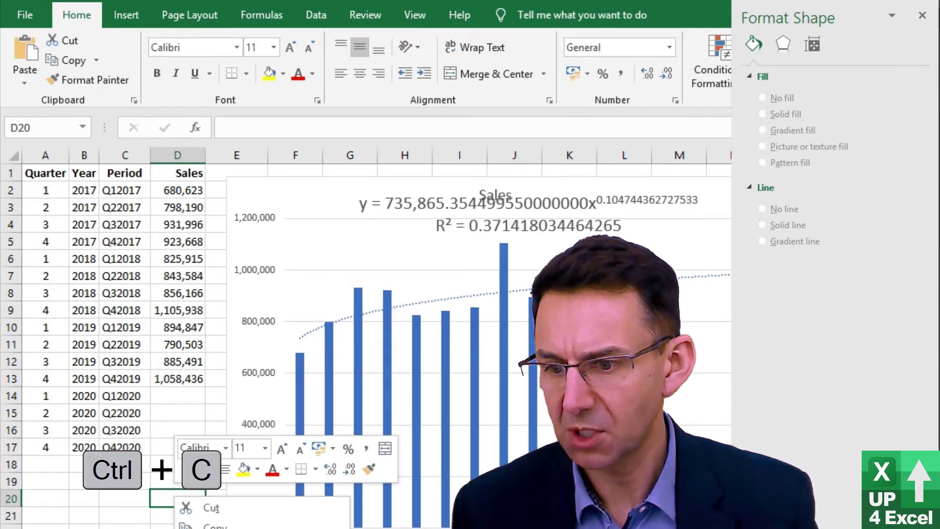
{"action": "left_click", "coordinate": [186, 527]}
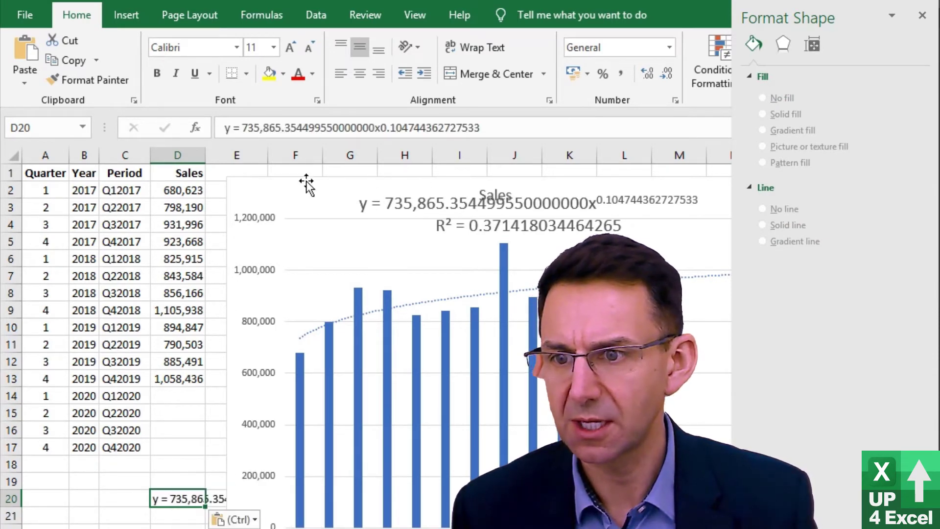
{"action": "left_click_drag", "start_coordinate": [307, 184], "coordinate": [550, 182]}
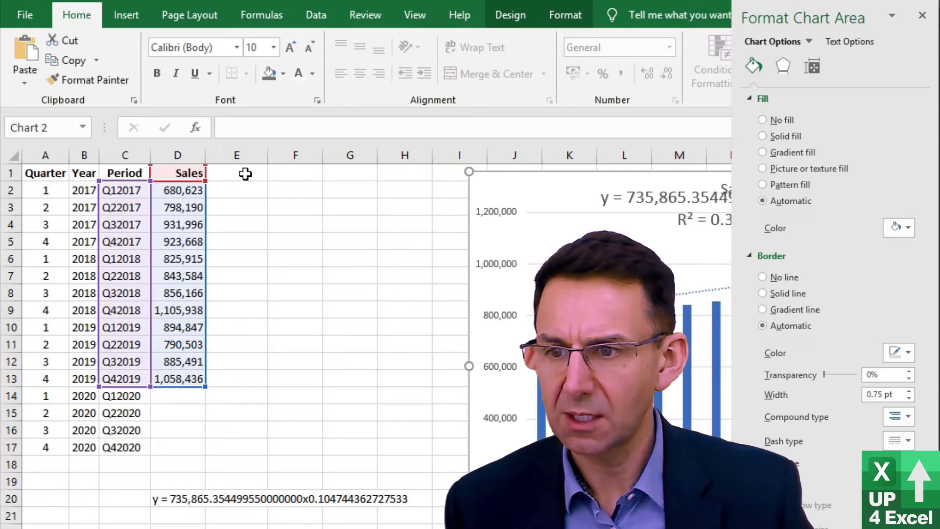
- Add a bold Forecast heading in E1 and right-align column E
{"action": "left_click", "coordinate": [245, 174]}
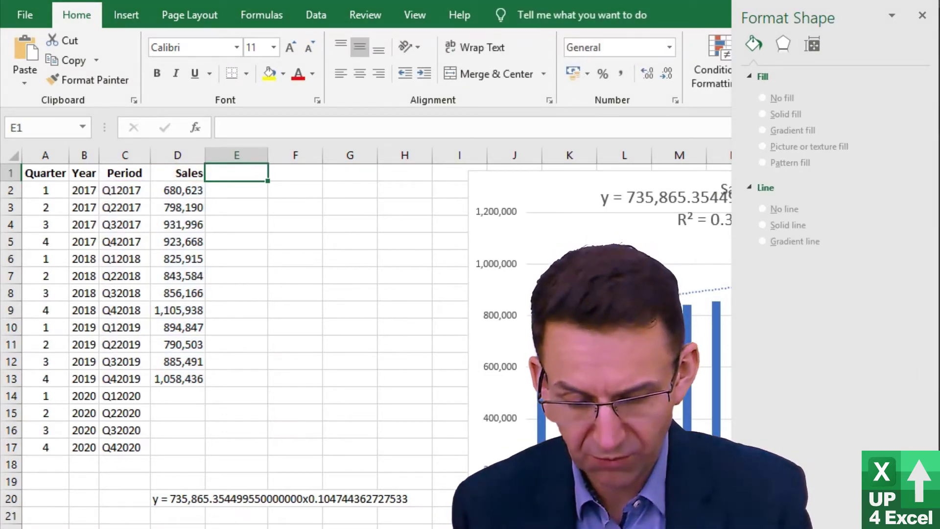
{"action": "type", "text": "Forecast"}
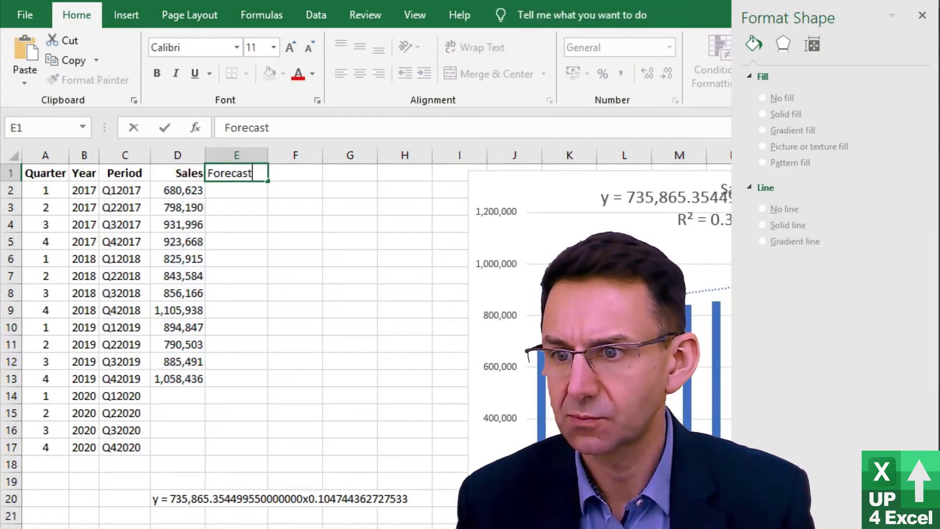
{"action": "key", "text": "Return"}
{"action": "key", "text": "Up"}
{"action": "key", "text": "ctrl+b"}
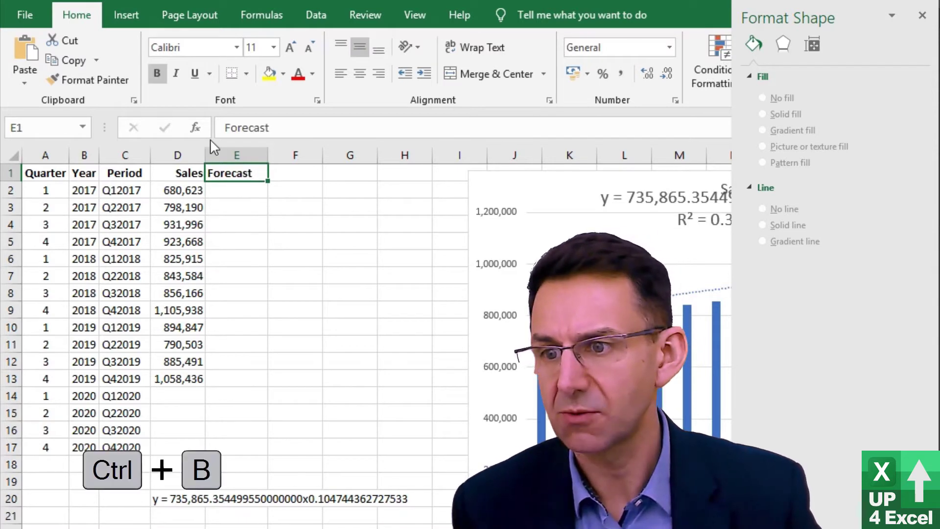
{"action": "left_click", "coordinate": [246, 150]}
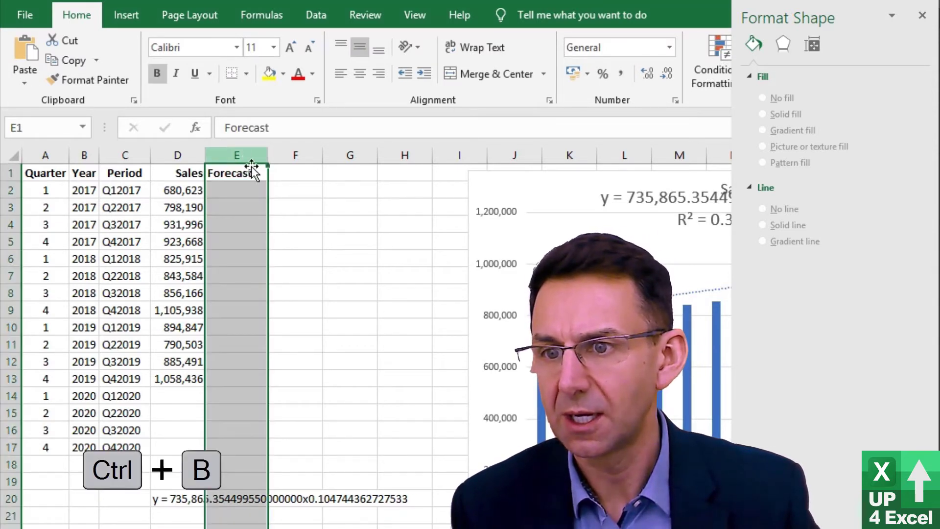
{"action": "left_click", "coordinate": [378, 74]}
- Enter the Index heading in F1, then select the x in D20's equation text
{"action": "left_click", "coordinate": [293, 174]}
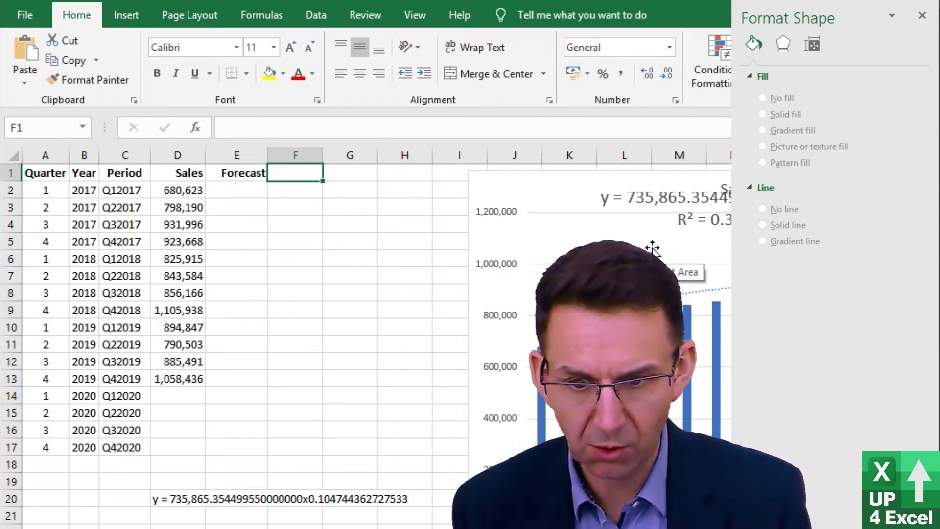
{"action": "type", "text": "Inde"}
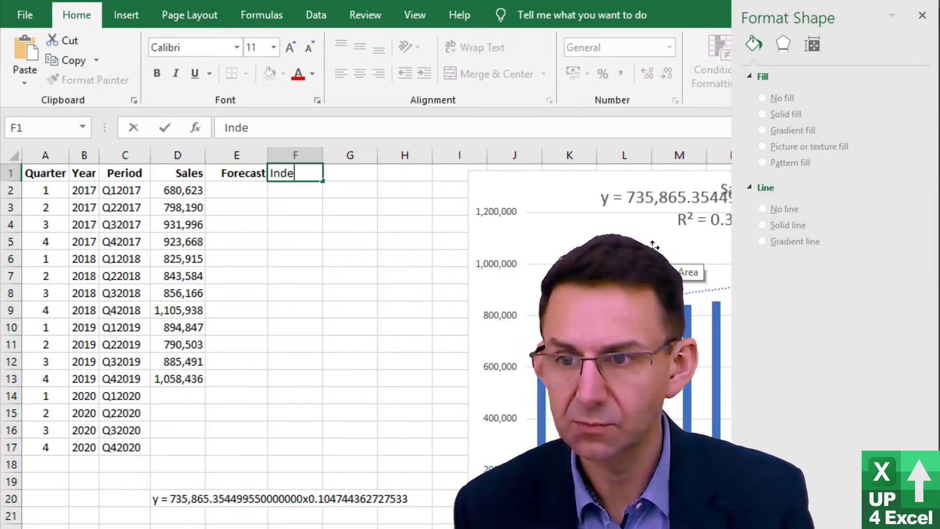
{"action": "type", "text": "x"}
{"action": "key", "text": "Return"}
{"action": "key", "text": "Up"}
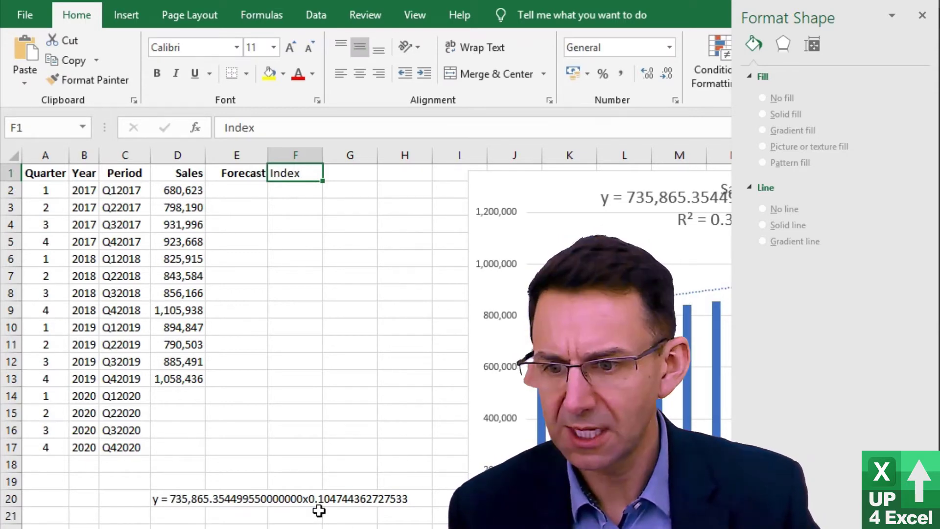
{"action": "left_click", "coordinate": [162, 498]}
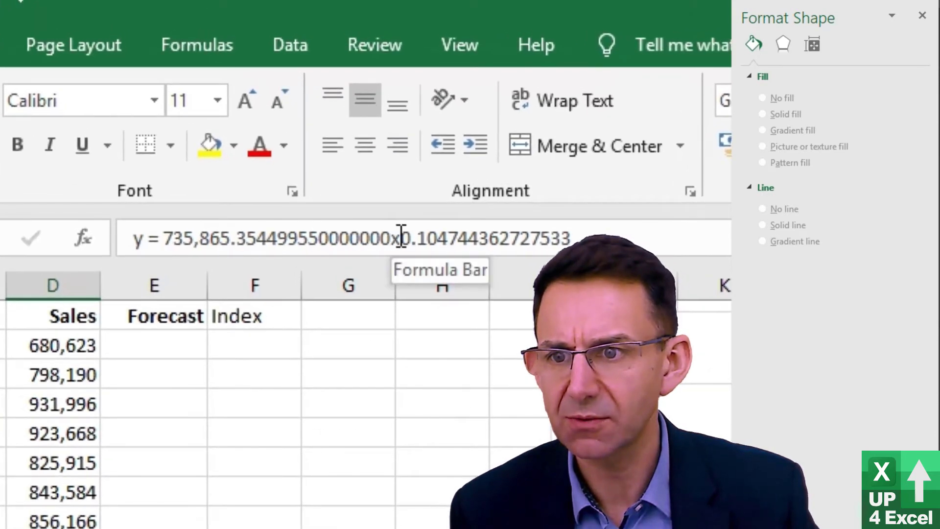
{"action": "left_click_drag", "start_coordinate": [401, 237], "coordinate": [391, 237]}
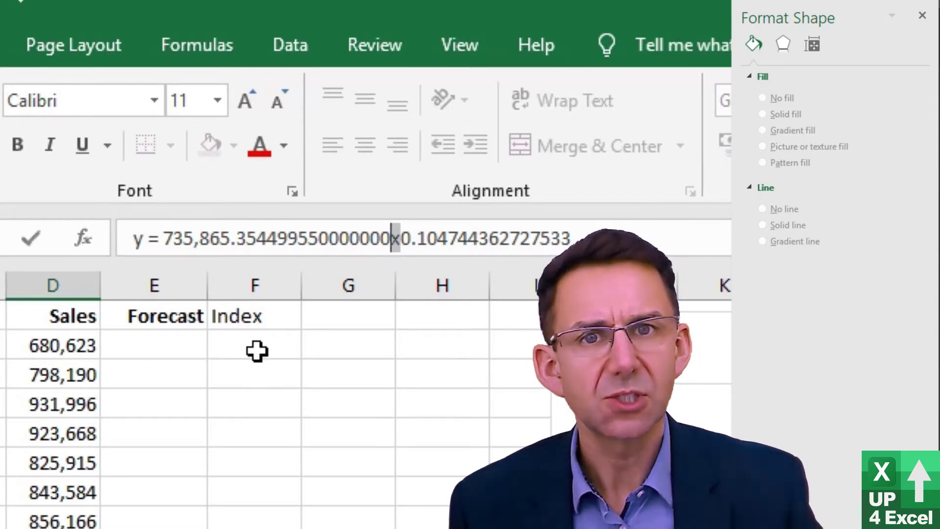
- Fill F2:F17 with indices 1 to 16 using 1 and =F2+1
{"action": "left_click", "coordinate": [262, 316]}
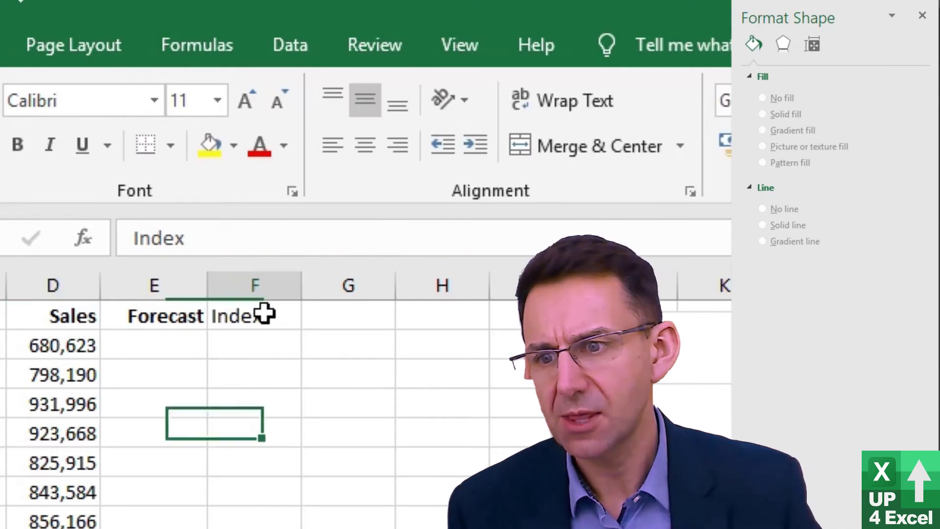
{"action": "key", "text": "Return"}
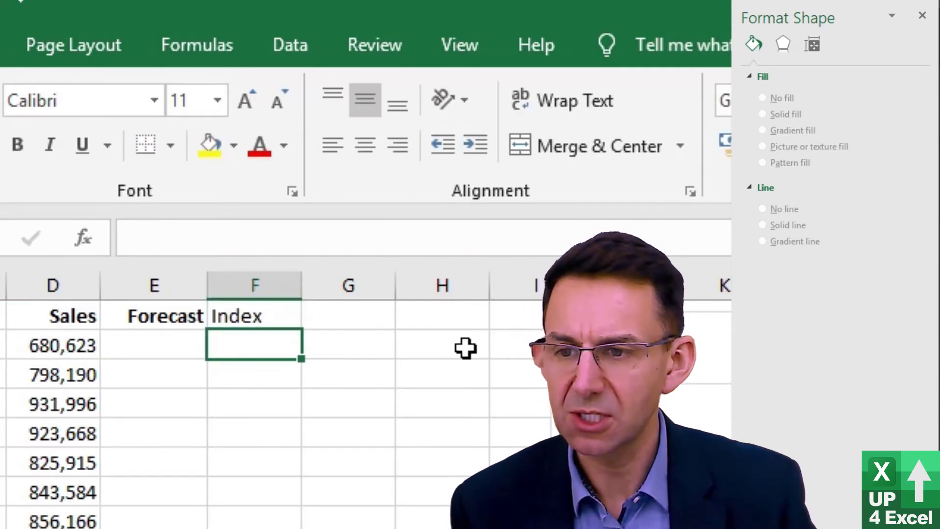
{"action": "type", "text": "1"}
{"action": "key", "text": "Return"}
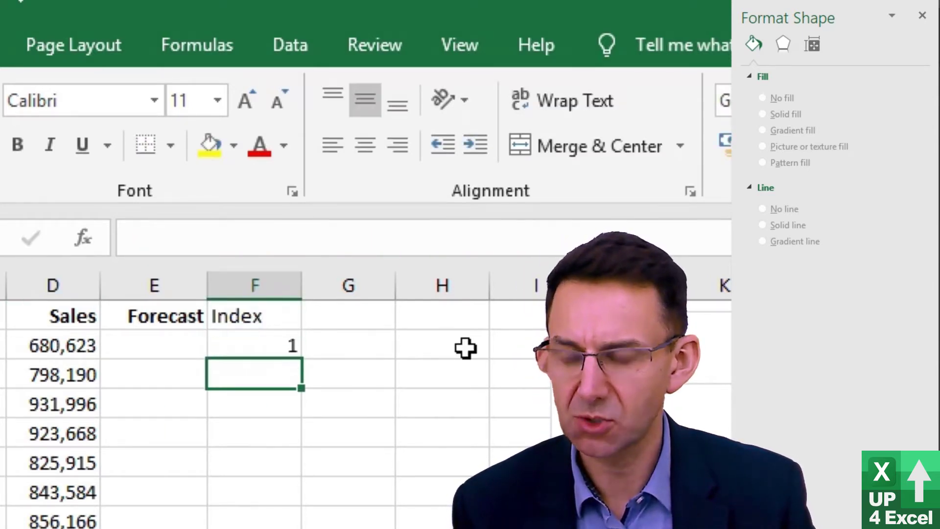
{"action": "type", "text": "="}
{"action": "key", "text": "Up"}
{"action": "type", "text": "+1"}
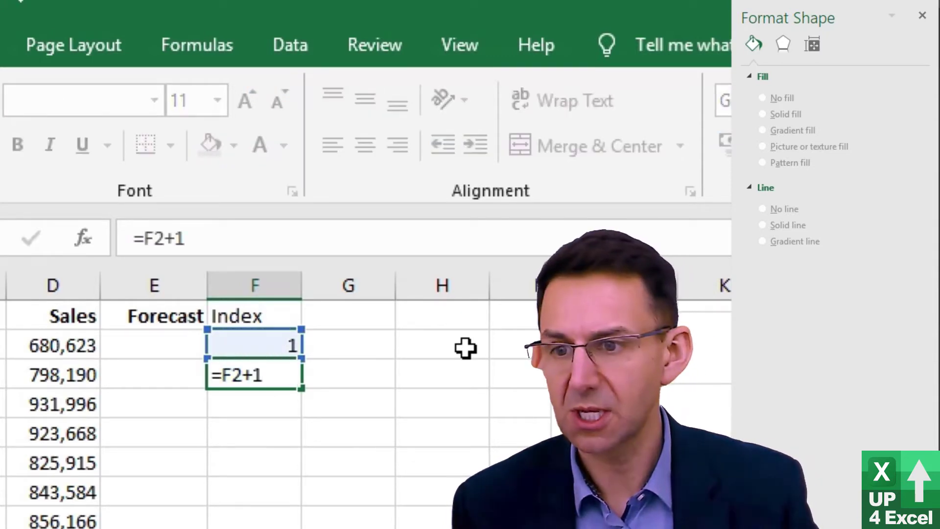
{"action": "key", "text": "Return"}
{"action": "key", "text": "Up"}
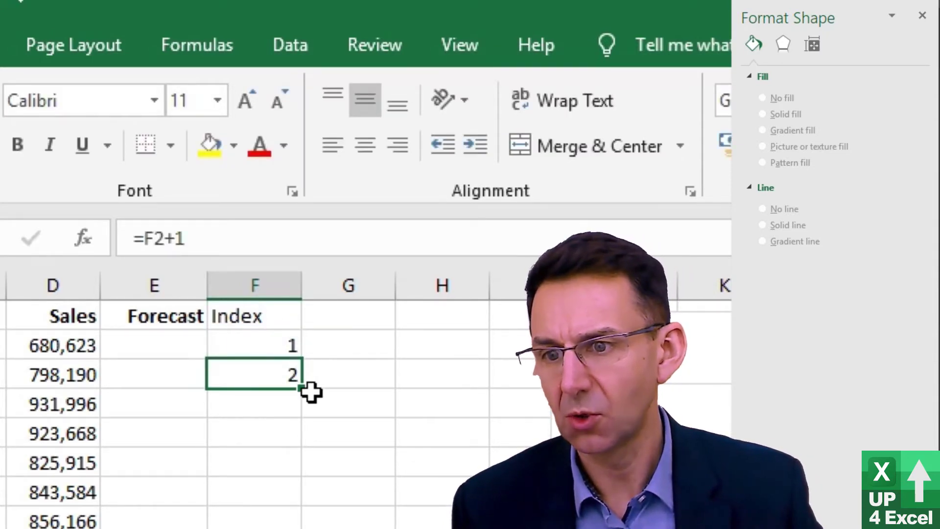
{"action": "left_click_drag", "start_coordinate": [303, 391], "coordinate": [305, 528]}
{"action": "left_click_drag", "start_coordinate": [323, 439], "coordinate": [312, 449]}
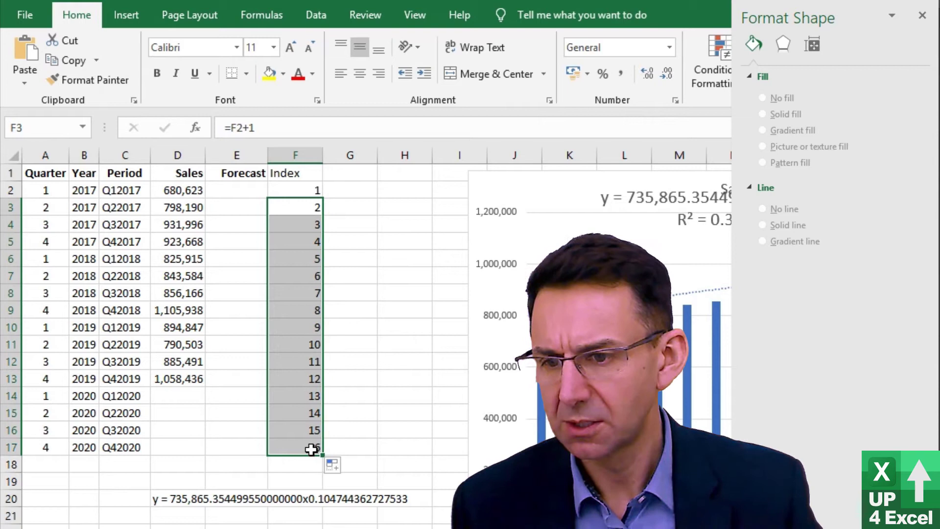
- Centre the Index column, bold its heading and autofit its width
{"action": "left_click", "coordinate": [295, 155]}
{"action": "left_click", "coordinate": [360, 75]}
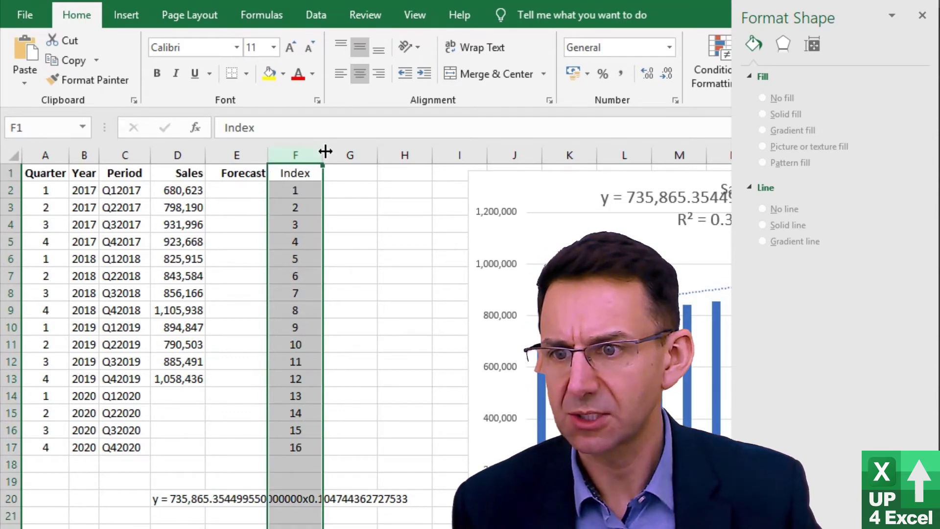
{"action": "left_click", "coordinate": [311, 173]}
{"action": "key", "text": "ctrl+b"}
{"action": "double_click", "coordinate": [323, 155]}
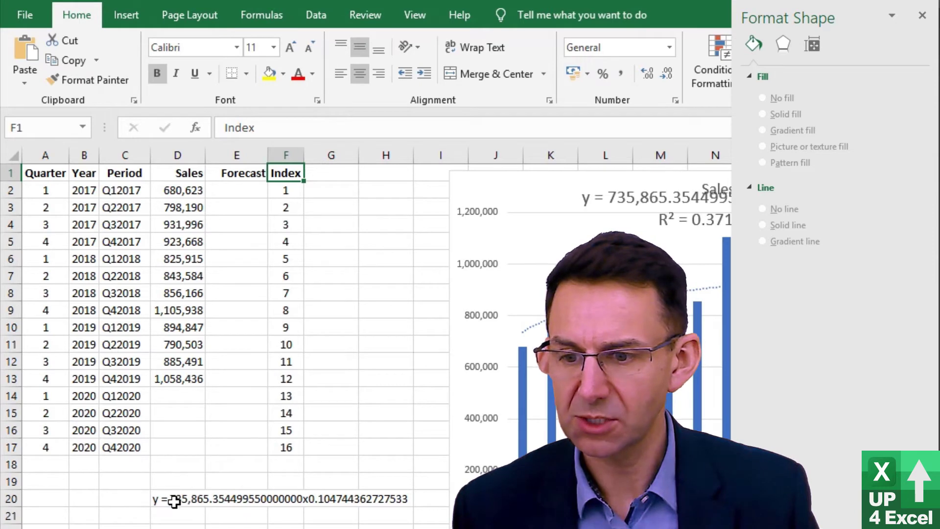
- Add Multiple and Power headings in G1 and H1
{"action": "left_click", "coordinate": [289, 190]}
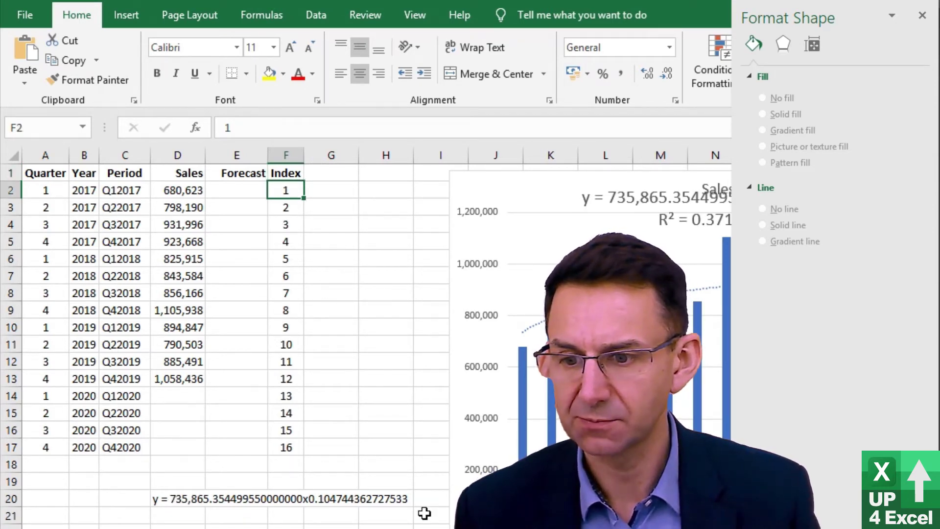
{"action": "key", "text": "Left"}
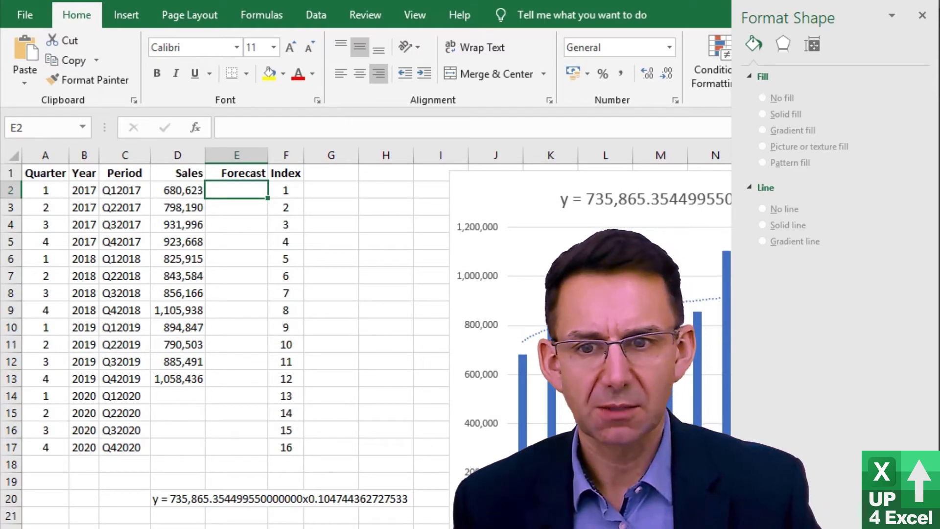
{"action": "left_click", "coordinate": [165, 499]}
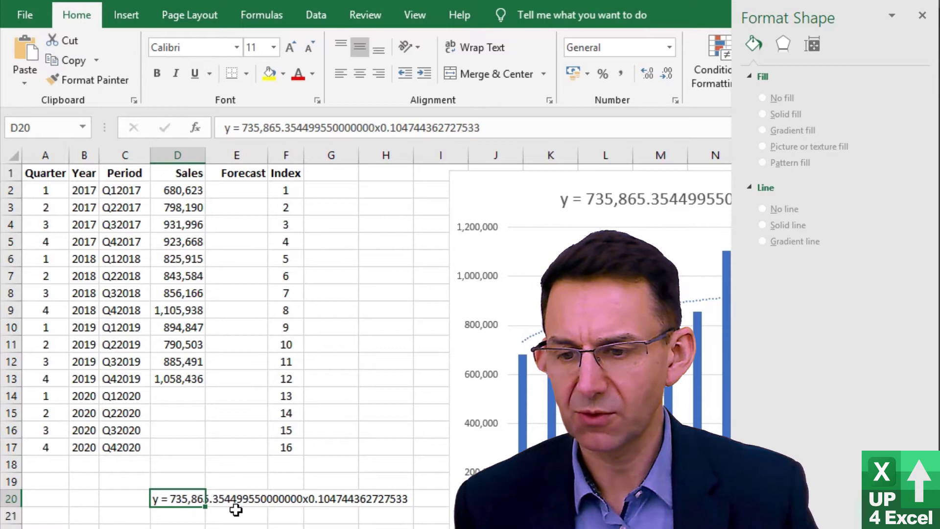
{"action": "left_click", "coordinate": [337, 175]}
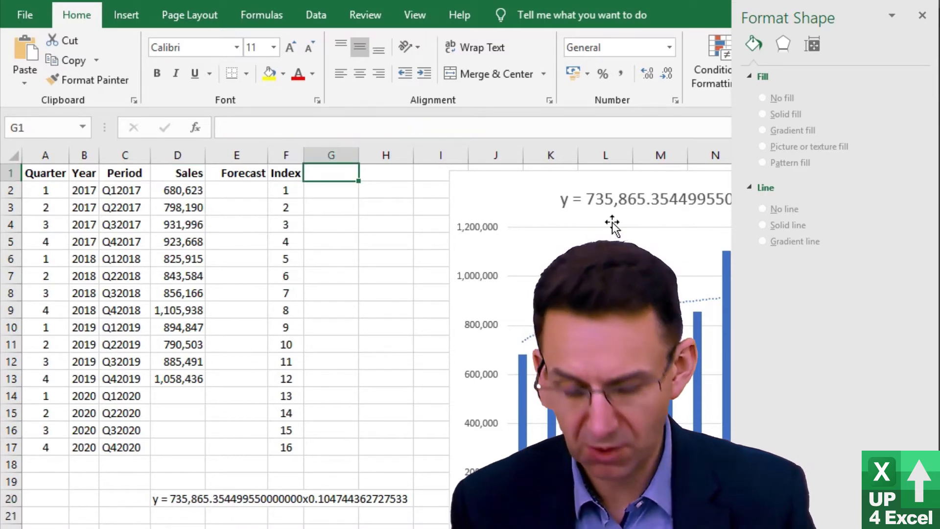
{"action": "type", "text": "C"}
{"action": "type", "text": "Multiple"}
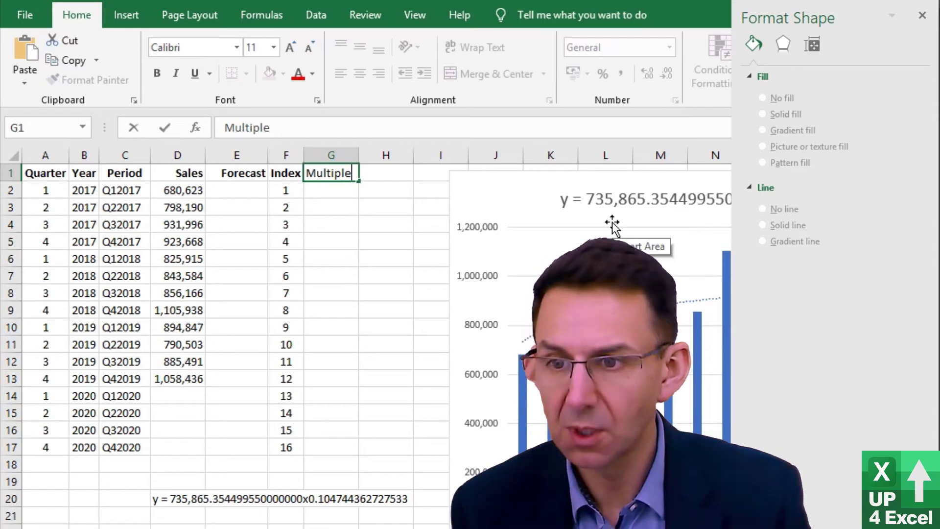
{"action": "key", "text": "Return"}
{"action": "key", "text": "Up"}
{"action": "key", "text": "Right"}
{"action": "type", "text": "Pow"}
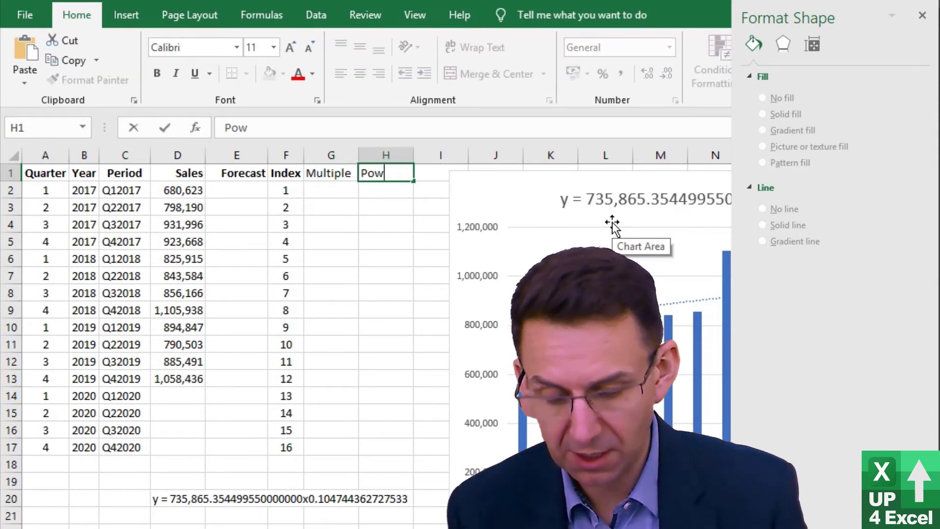
{"action": "key", "text": "Return"}
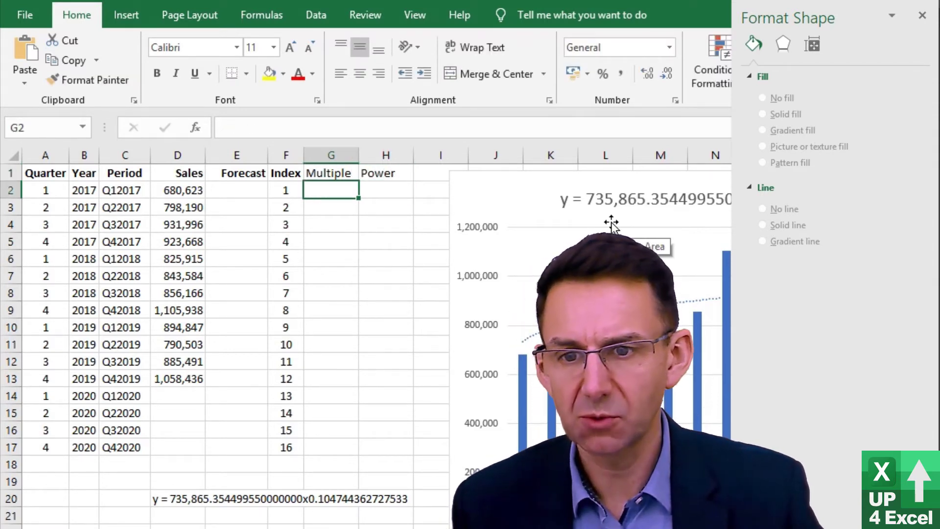
- Copy the coefficient 735,865.35449955 from D20 into G2 and widen column G
{"action": "left_click", "coordinate": [186, 498]}
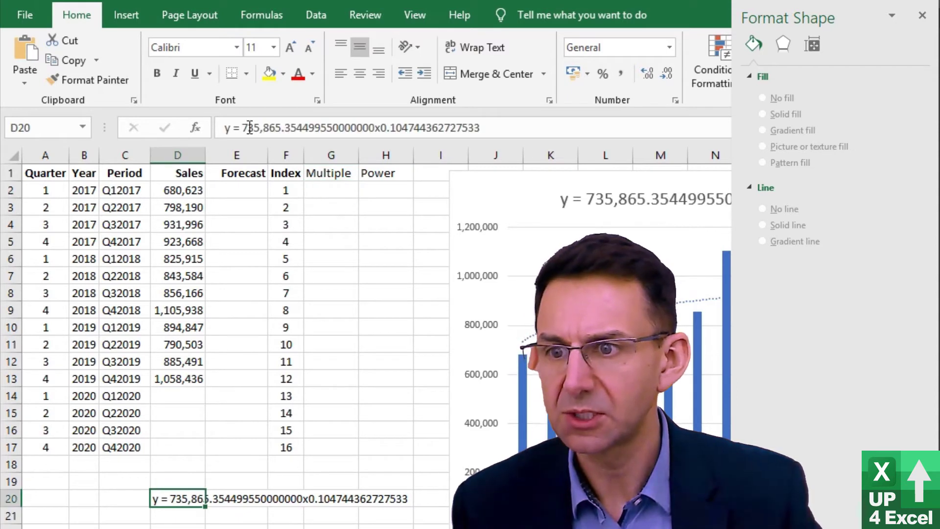
{"action": "left_click_drag", "start_coordinate": [240, 128], "coordinate": [331, 126]}
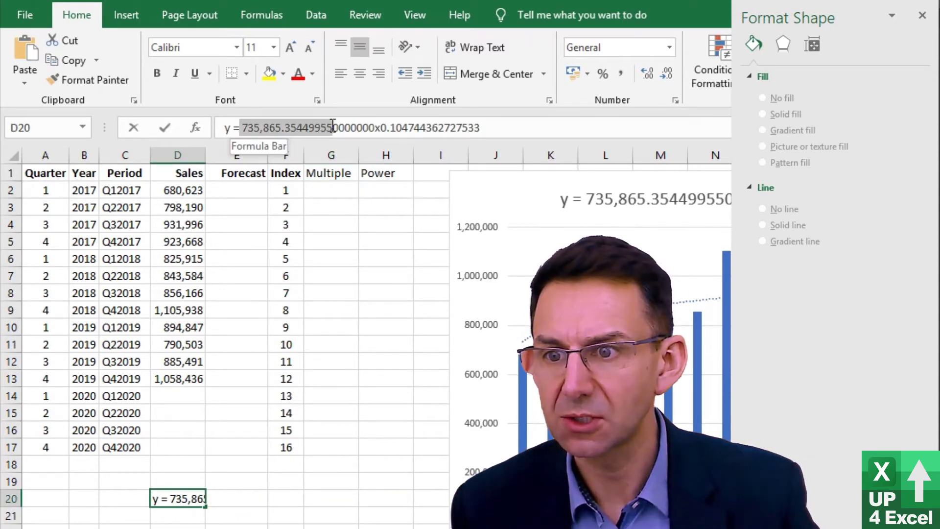
{"action": "key", "text": "ctrl+c"}
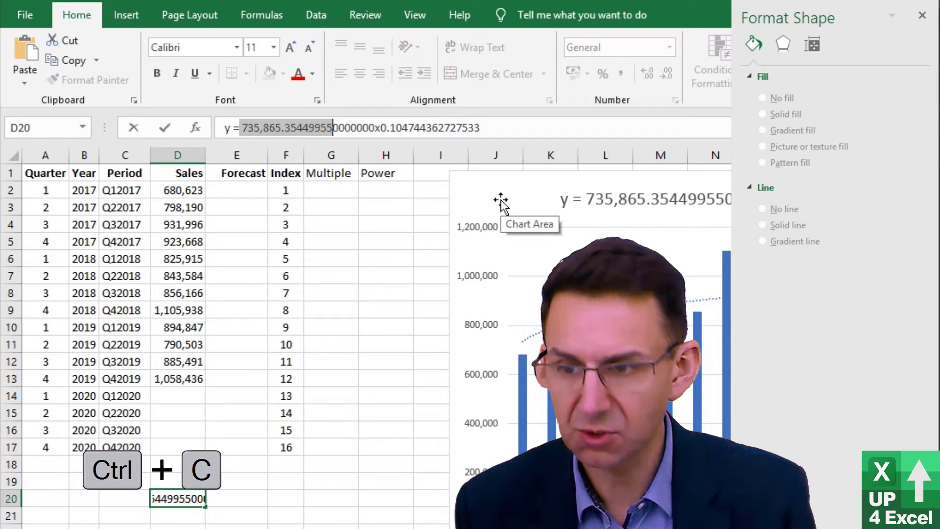
{"action": "key", "text": "Return"}
{"action": "left_click", "coordinate": [346, 191]}
{"action": "key", "text": "ctrl+v"}
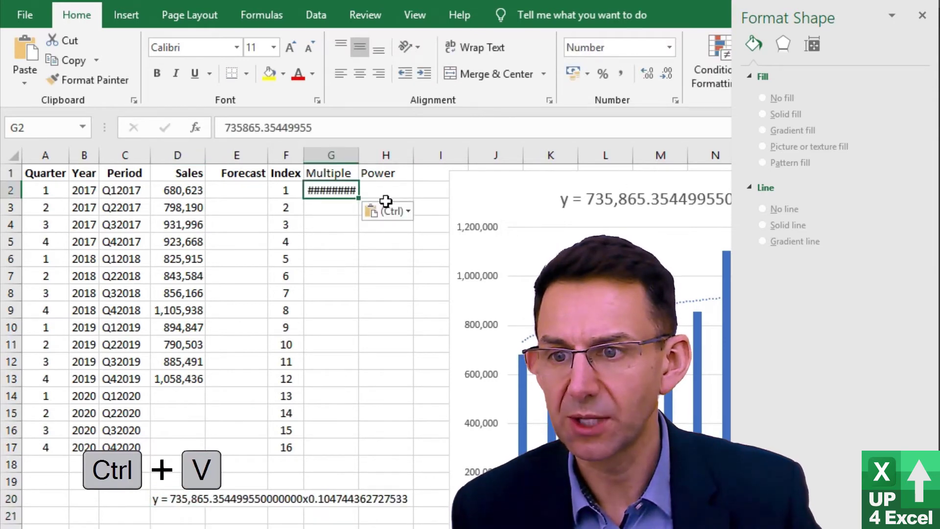
{"action": "double_click", "coordinate": [358, 155]}
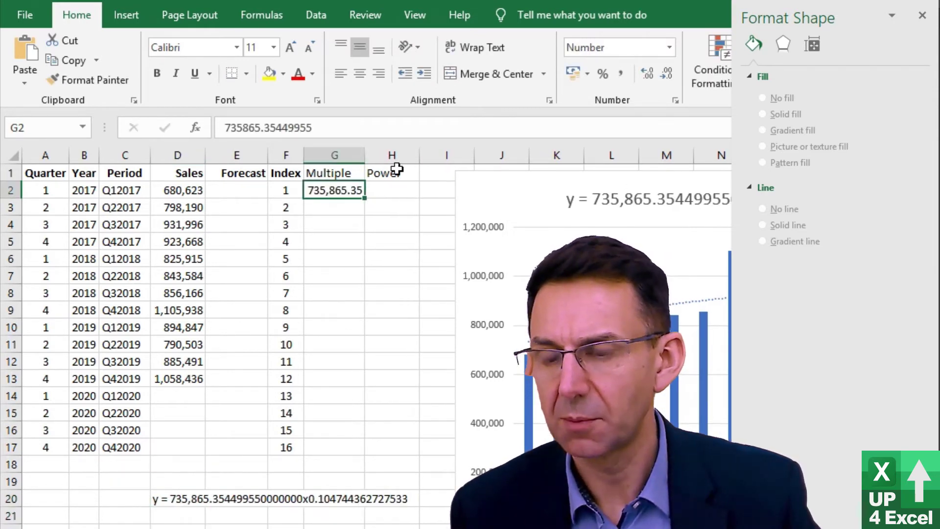
- Copy the exponent 0.104744362727533 from D20 into H2
{"action": "left_click", "coordinate": [174, 500]}
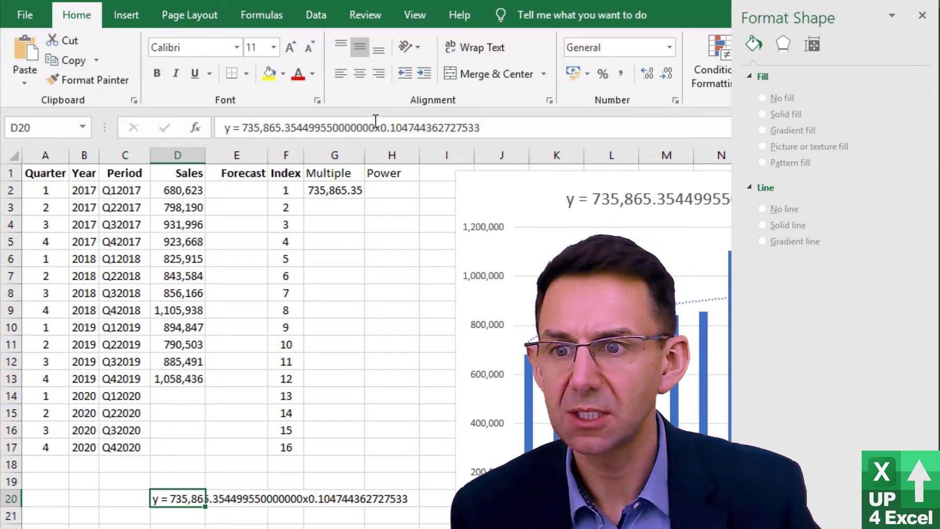
{"action": "left_click_drag", "start_coordinate": [381, 127], "coordinate": [531, 130]}
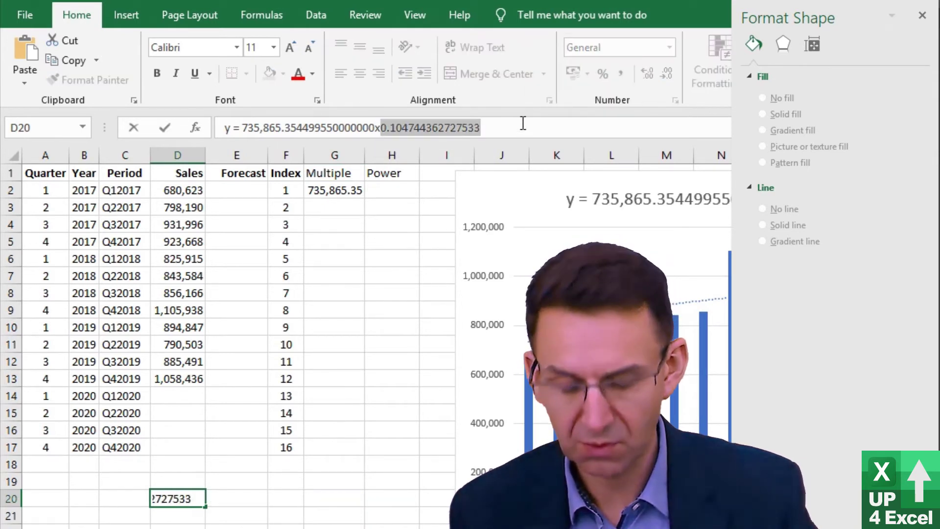
{"action": "key", "text": "ctrl+c"}
{"action": "key", "text": "Return"}
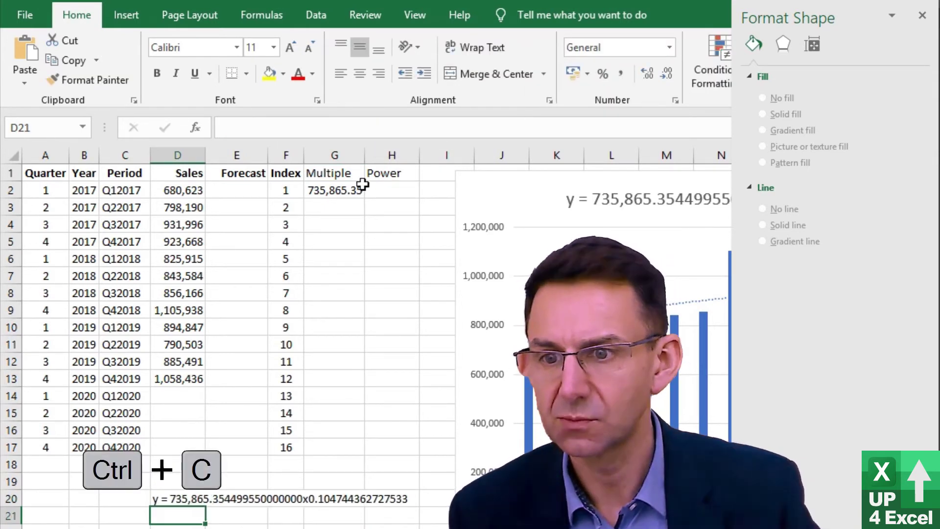
{"action": "left_click", "coordinate": [385, 176]}
{"action": "left_click", "coordinate": [386, 191]}
{"action": "key", "text": "ctrl+v"}
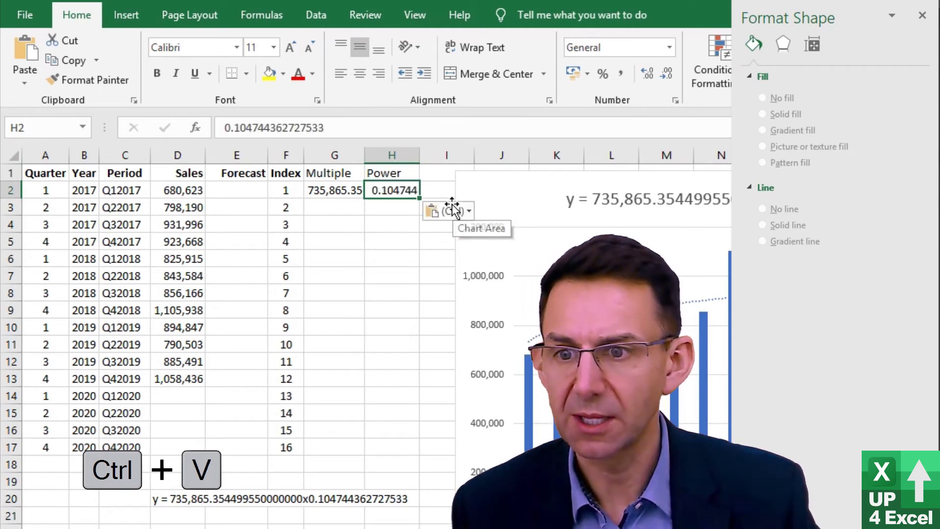
{"action": "left_click", "coordinate": [237, 192]}
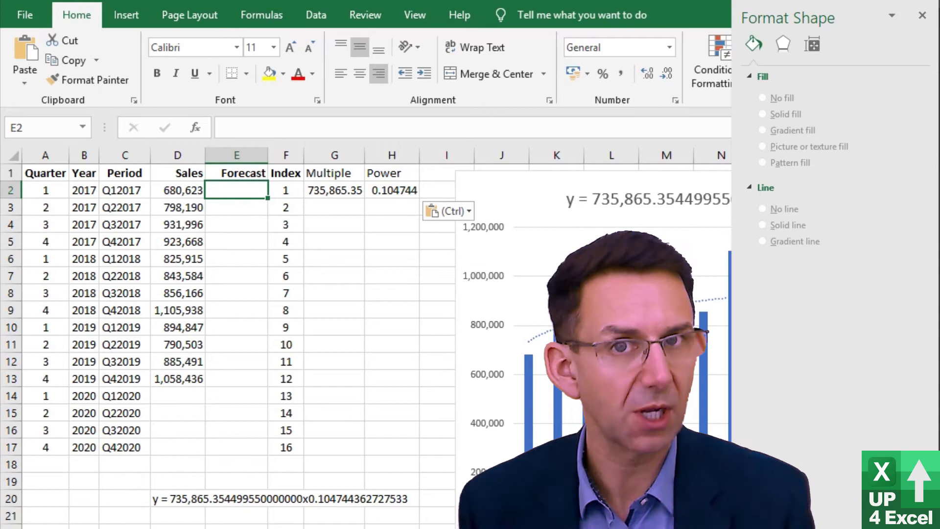
- Enter =G2*F2^H2 in E2, giving a forecast of 735865.35 for index 1
{"action": "type", "text": "="}
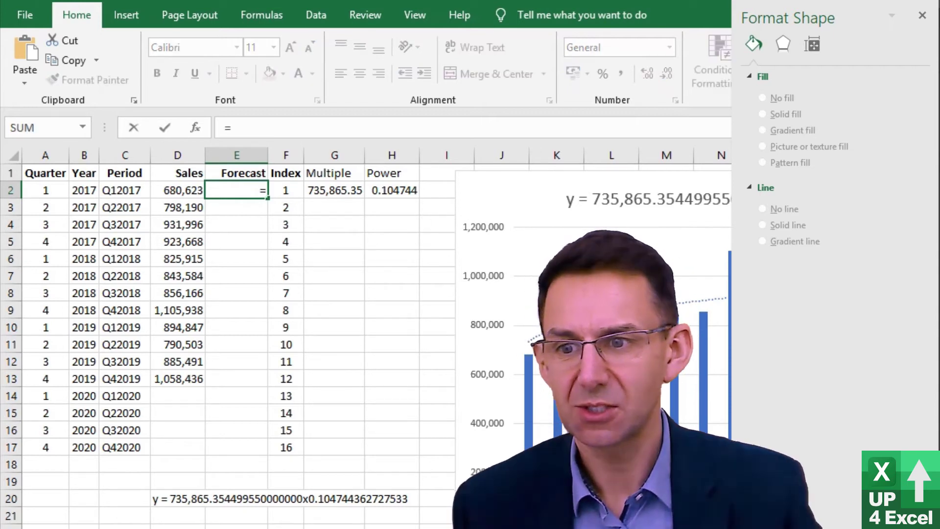
{"action": "left_click", "coordinate": [349, 191]}
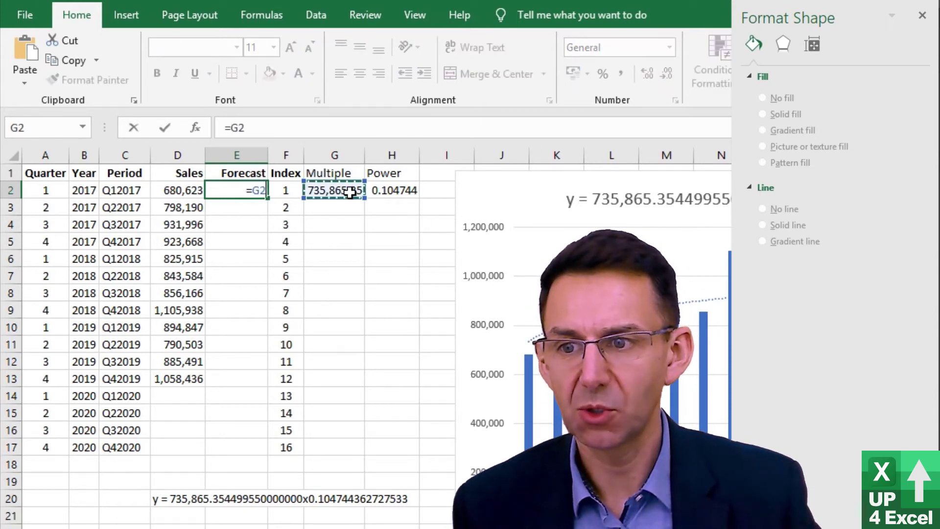
{"action": "type", "text": "*"}
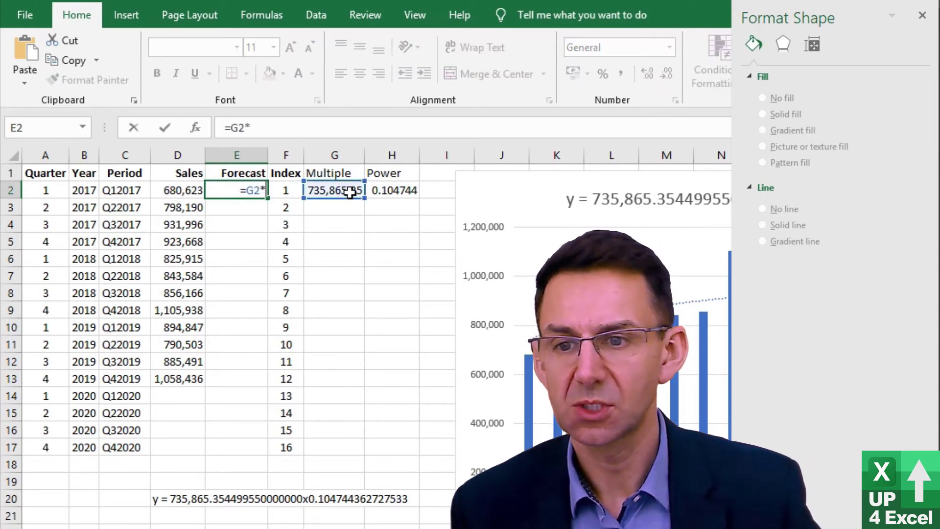
{"action": "left_click", "coordinate": [286, 194]}
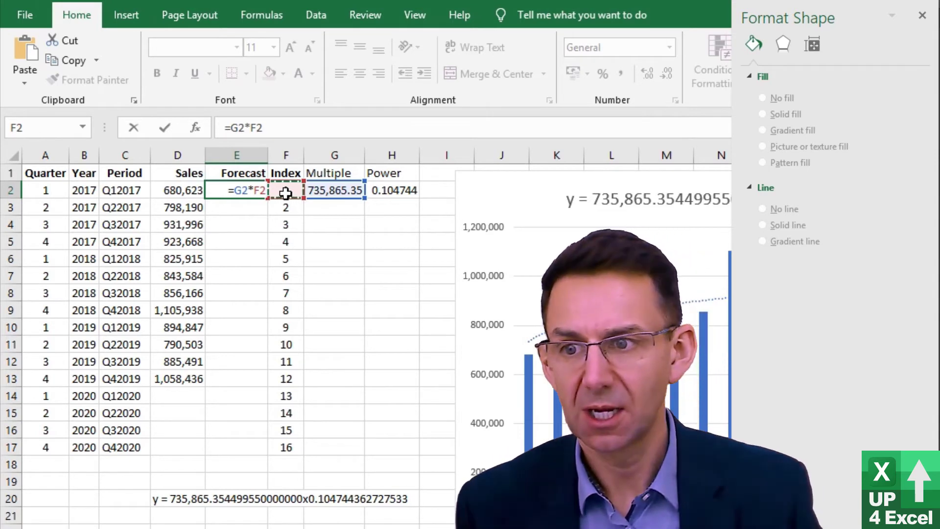
{"action": "type", "text": "^"}
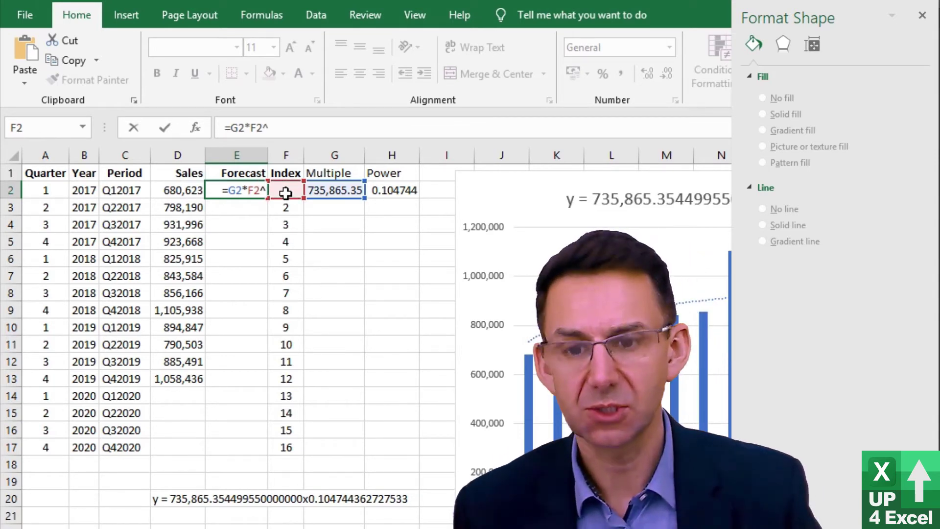
{"action": "left_click", "coordinate": [390, 190]}
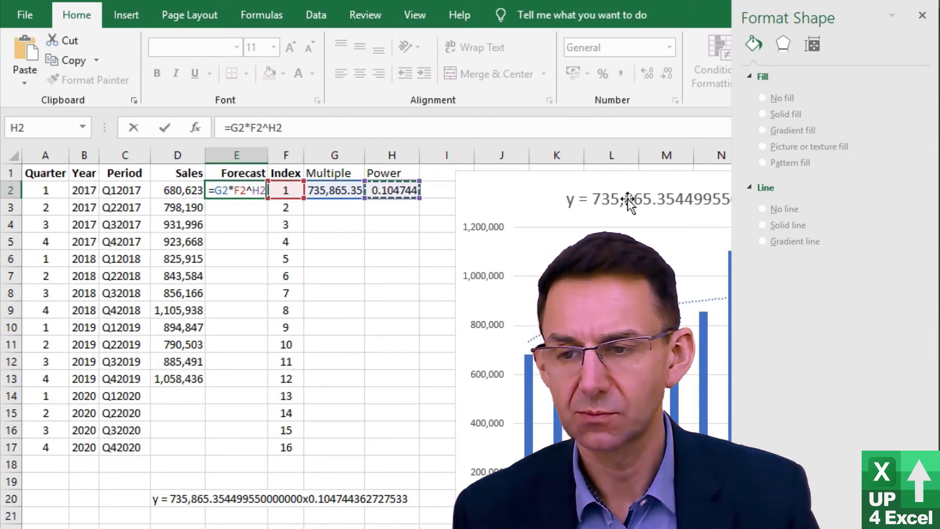
{"action": "key", "text": "Return"}
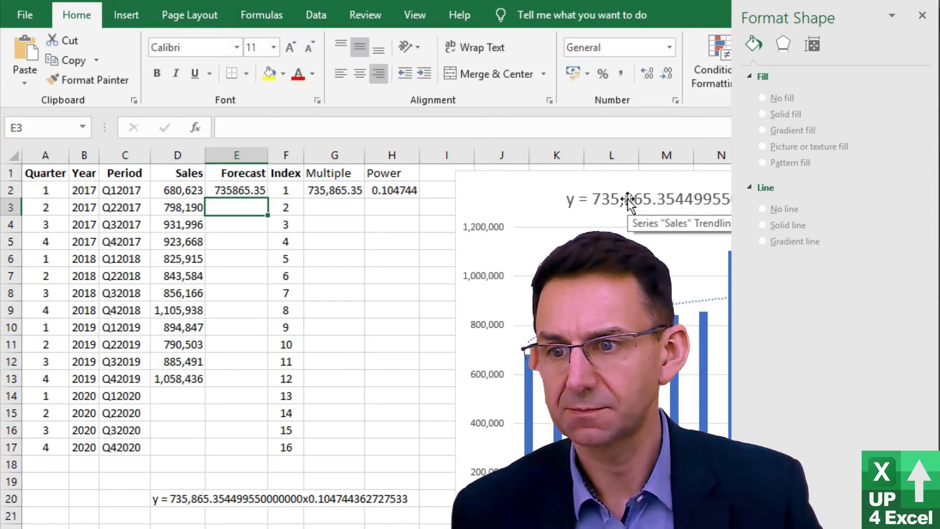
{"action": "key", "text": "Up"}
- Apply the Sales column's number formatting to the Forecast column with Format Painter
{"action": "left_click", "coordinate": [177, 155]}
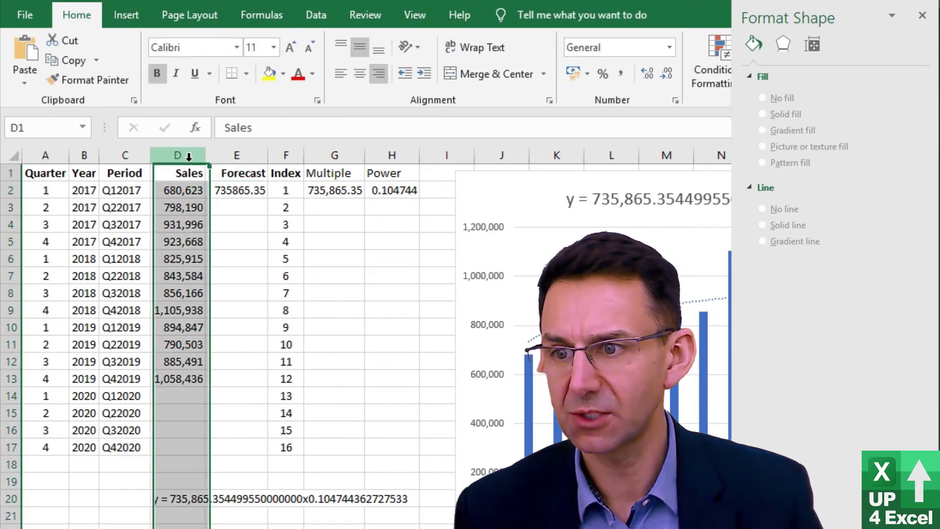
{"action": "left_click", "coordinate": [105, 79]}
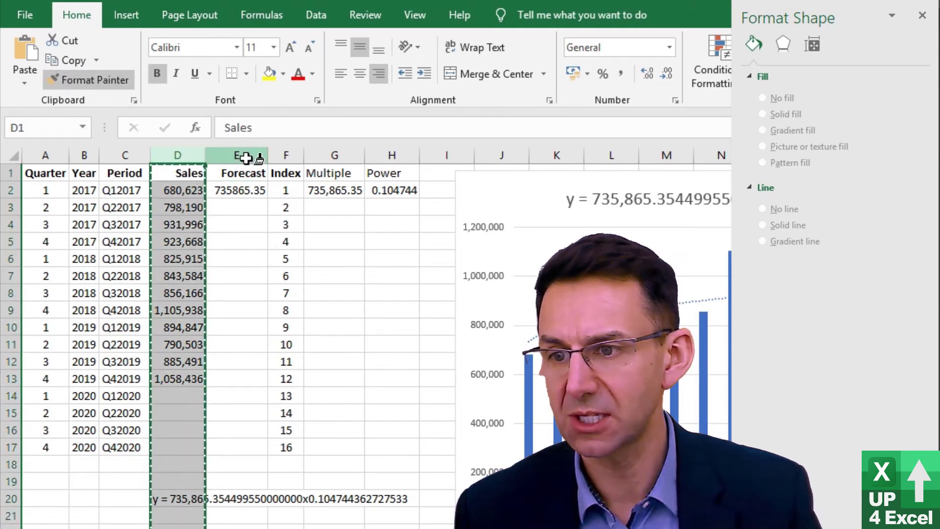
{"action": "left_click", "coordinate": [246, 158]}
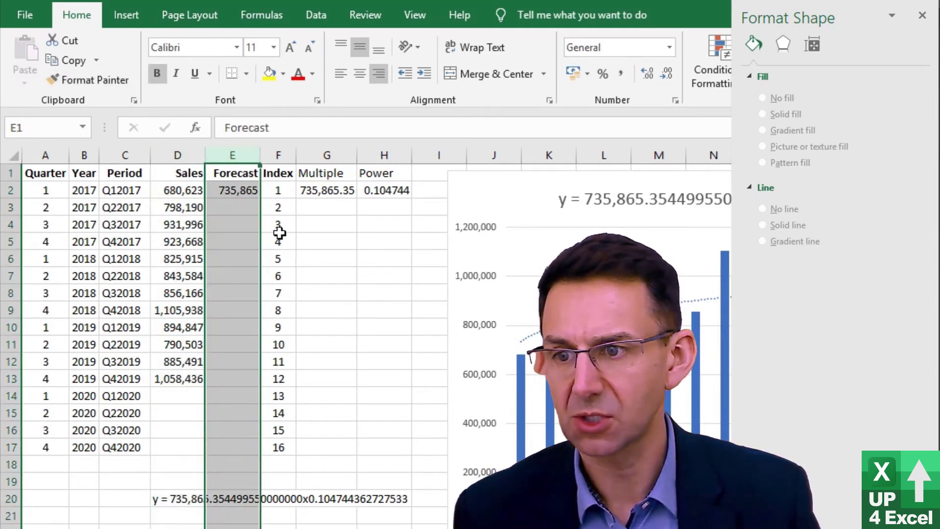
{"action": "left_click", "coordinate": [226, 196]}
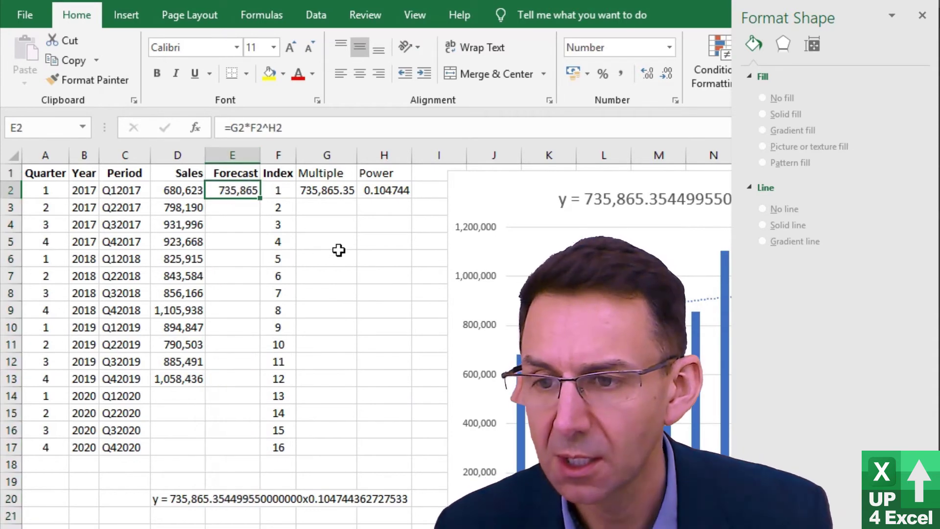
- Link G3 to G2, fill it down to row 17 and copy across to H3:H17
{"action": "left_click", "coordinate": [343, 209]}
{"action": "key", "text": "Up"}
{"action": "key", "text": "Left"}
{"action": "key", "text": "Left"}
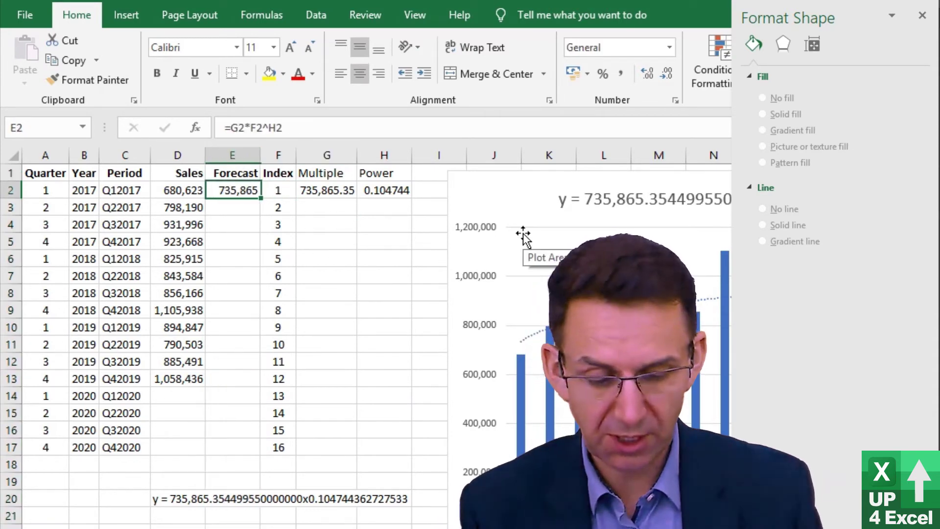
{"action": "key", "text": "Right"}
{"action": "key", "text": "Right"}
{"action": "key", "text": "Down"}
{"action": "type", "text": "="}
{"action": "key", "text": "Up"}
{"action": "key", "text": "Return"}
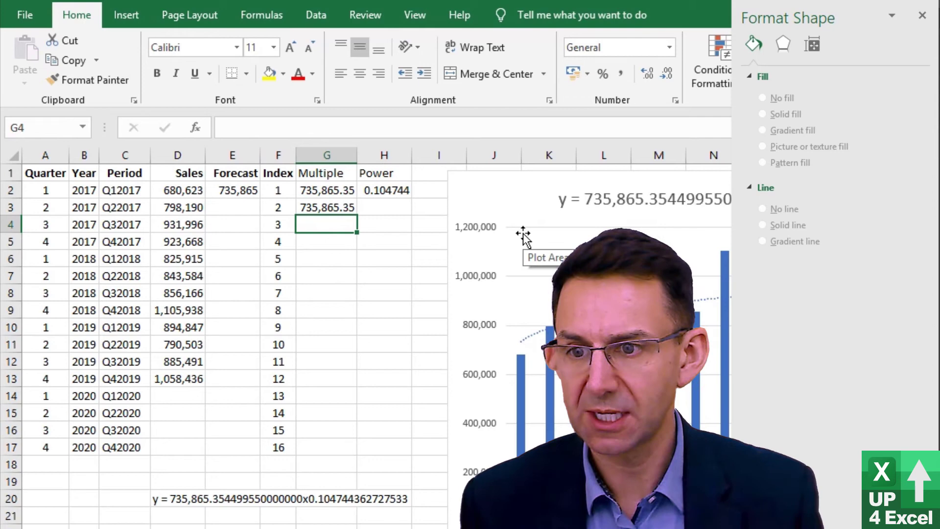
{"action": "key", "text": "Up"}
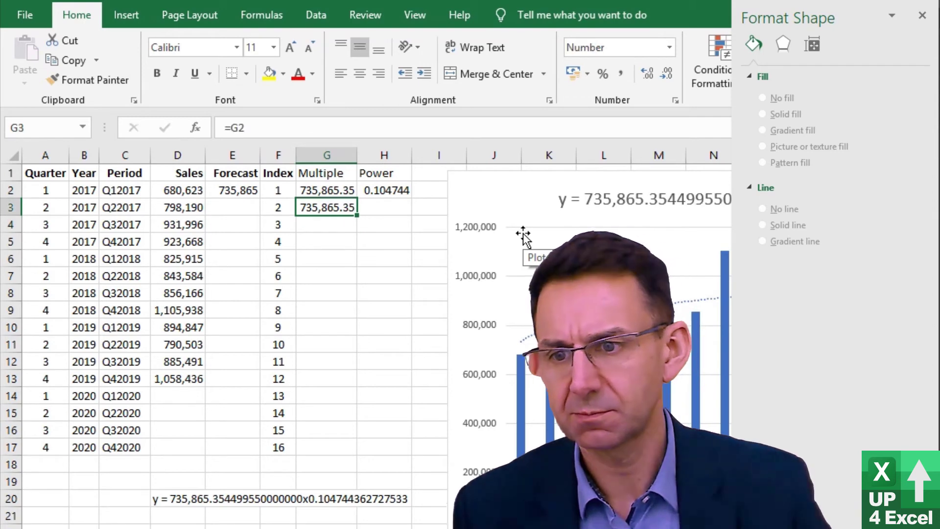
{"action": "double_click", "coordinate": [356, 213]}
{"action": "key", "text": "ctrl+c"}
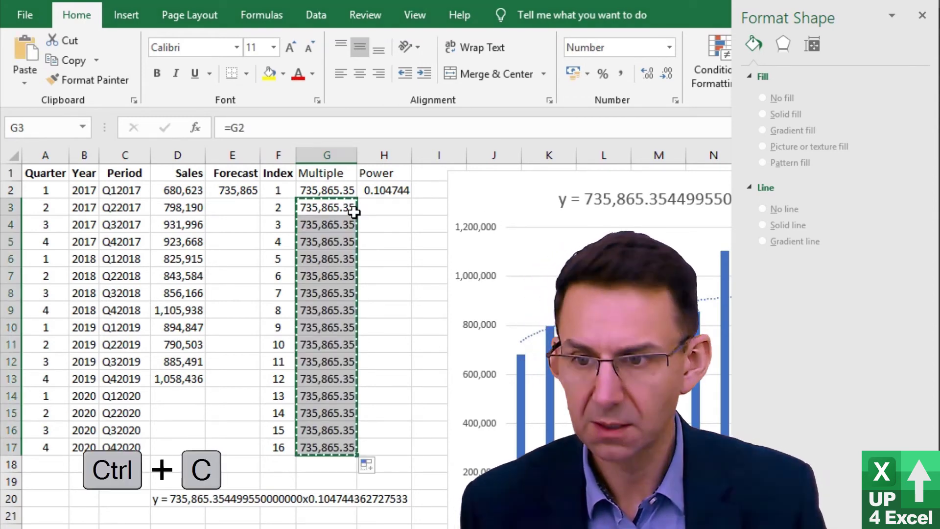
{"action": "key", "text": "Right"}
{"action": "key", "text": "ctrl+v"}
- Fill the E2 forecast formula down to row 17 and select the Forecast values
{"action": "left_click", "coordinate": [246, 196]}
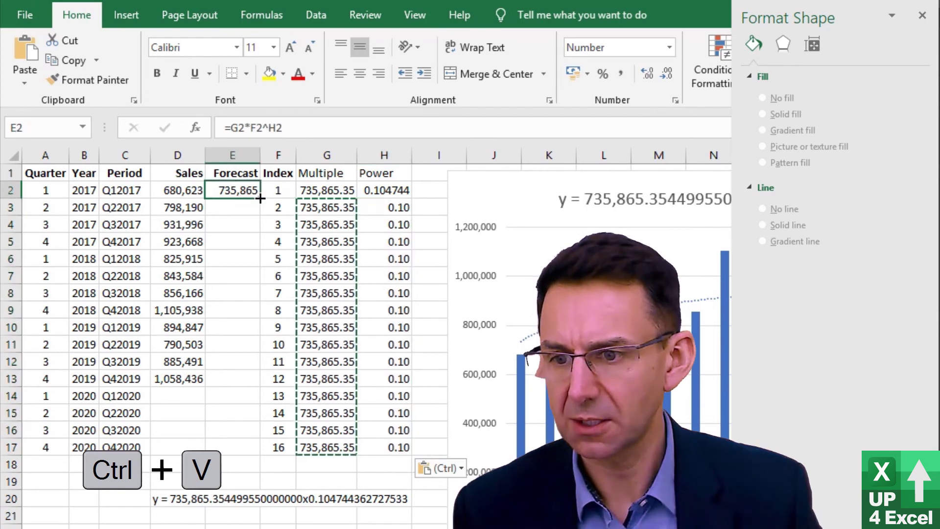
{"action": "double_click", "coordinate": [260, 198]}
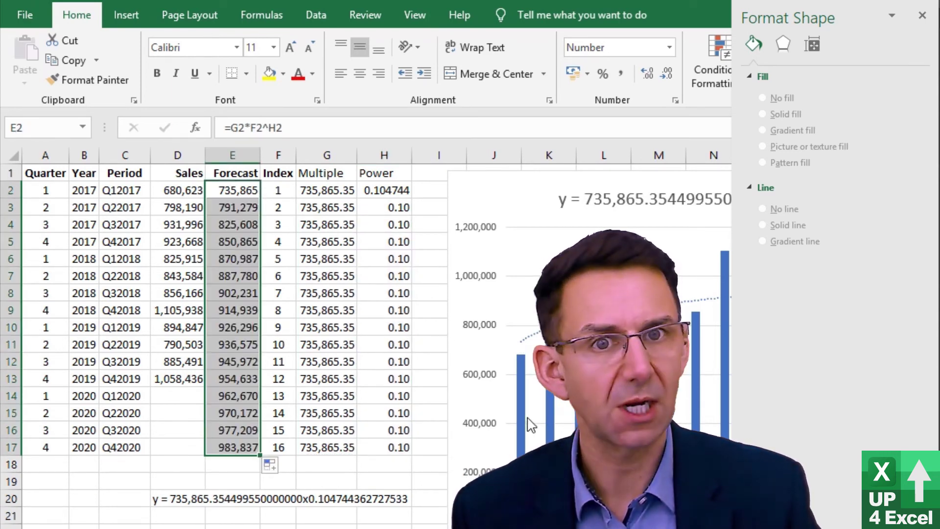
{"action": "left_click", "coordinate": [236, 397]}
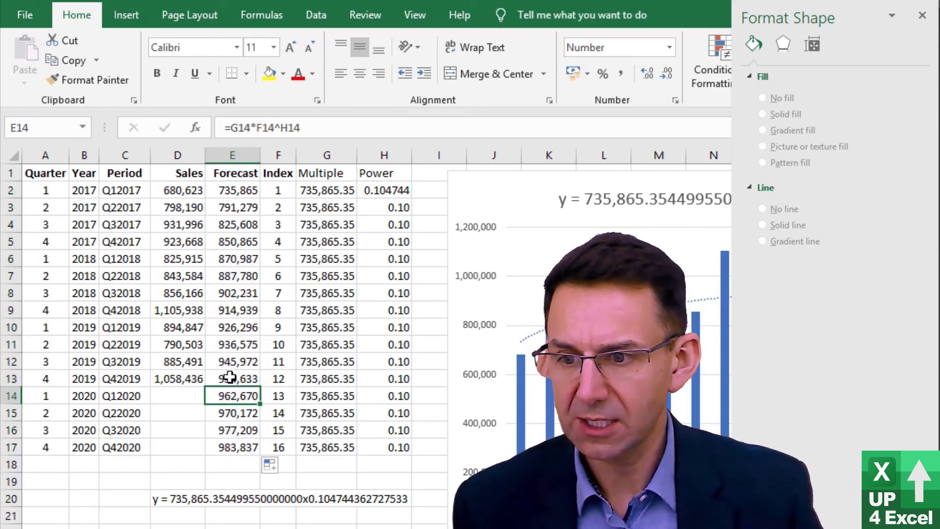
{"action": "left_click_drag", "start_coordinate": [240, 364], "coordinate": [243, 195]}
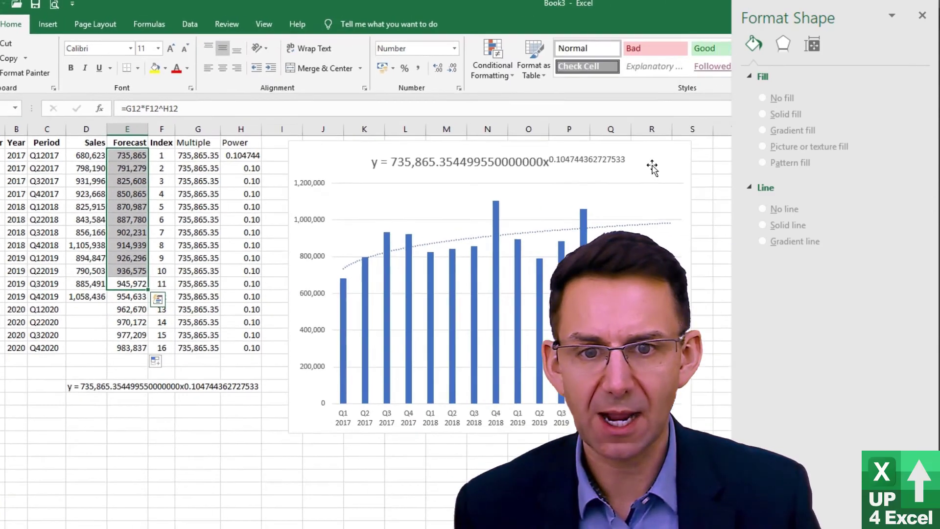
- Add a chart series named from E1 with values E2:E17 through Select Data
{"action": "left_click", "coordinate": [542, 151]}
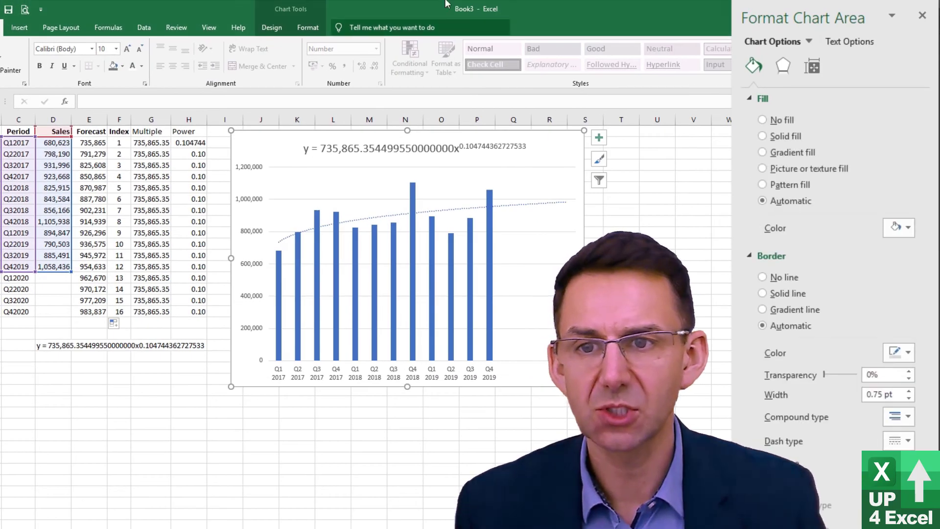
{"action": "left_click", "coordinate": [272, 27]}
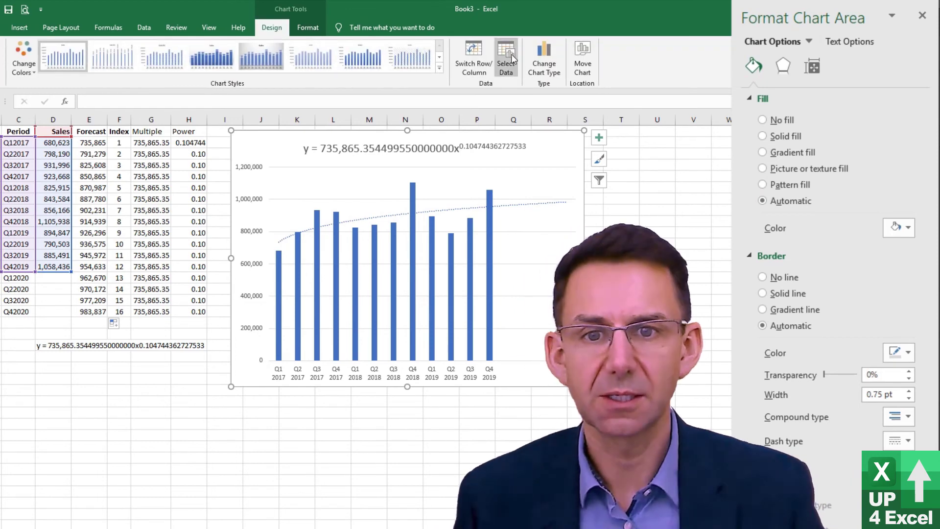
{"action": "left_click", "coordinate": [511, 54]}
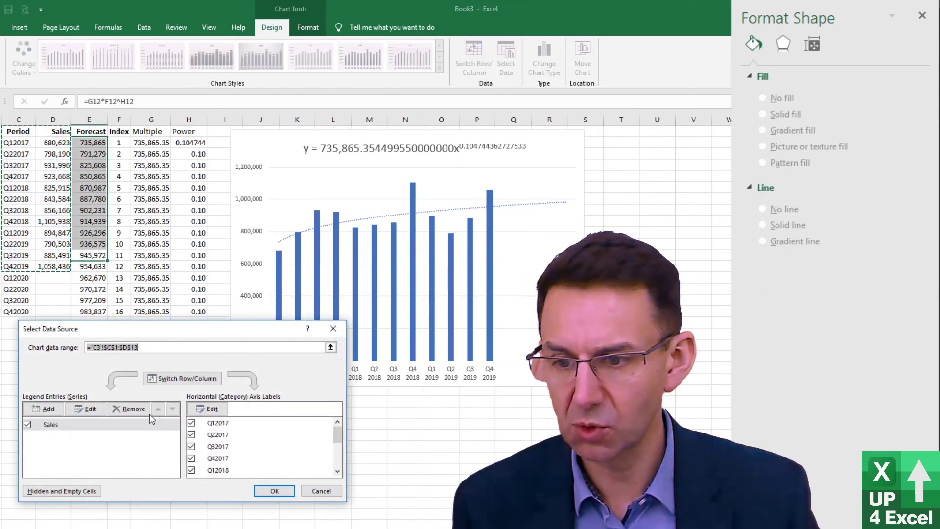
{"action": "left_click", "coordinate": [51, 410]}
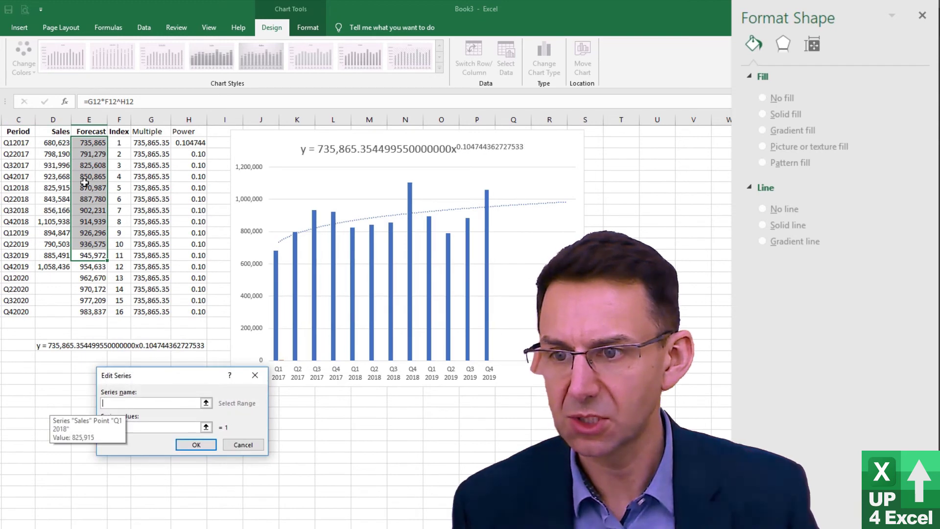
{"action": "left_click", "coordinate": [99, 131]}
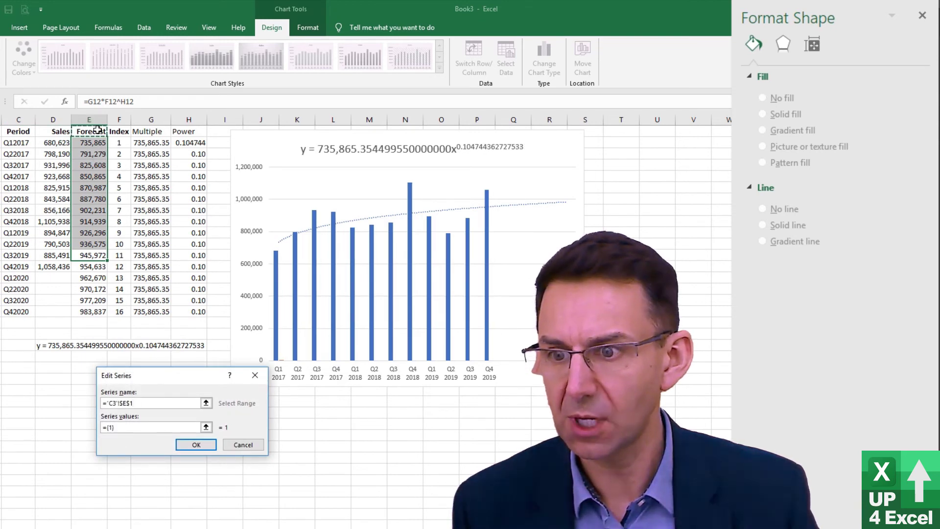
{"action": "left_click", "coordinate": [206, 427]}
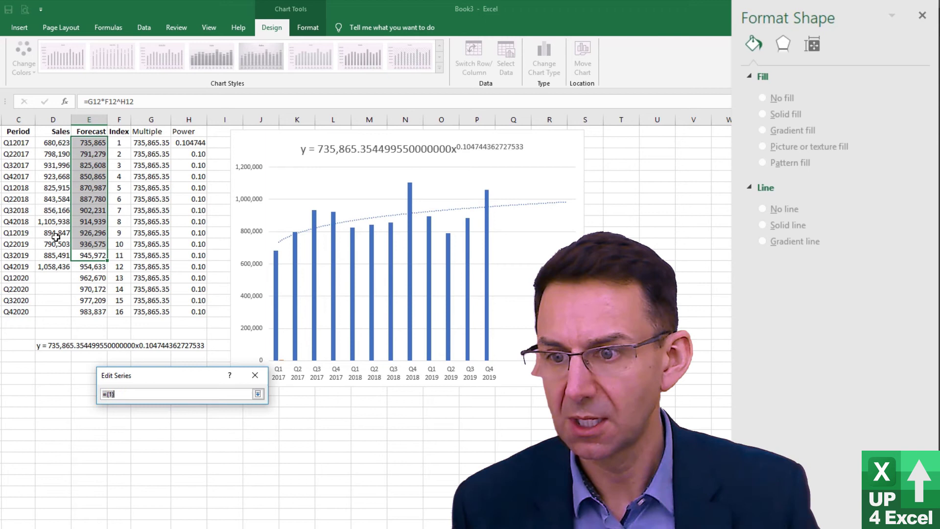
{"action": "left_click_drag", "start_coordinate": [93, 142], "coordinate": [93, 313]}
{"action": "left_click", "coordinate": [258, 393]}
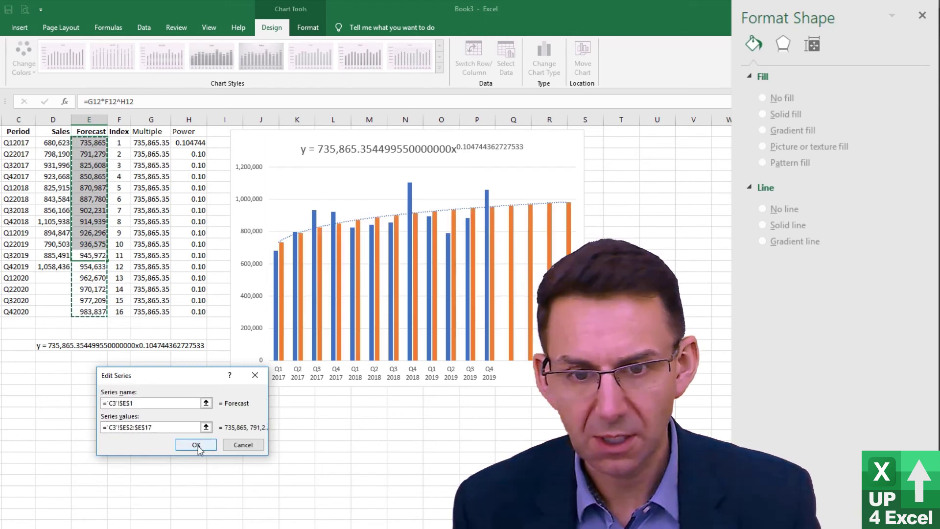
{"action": "left_click", "coordinate": [196, 445]}
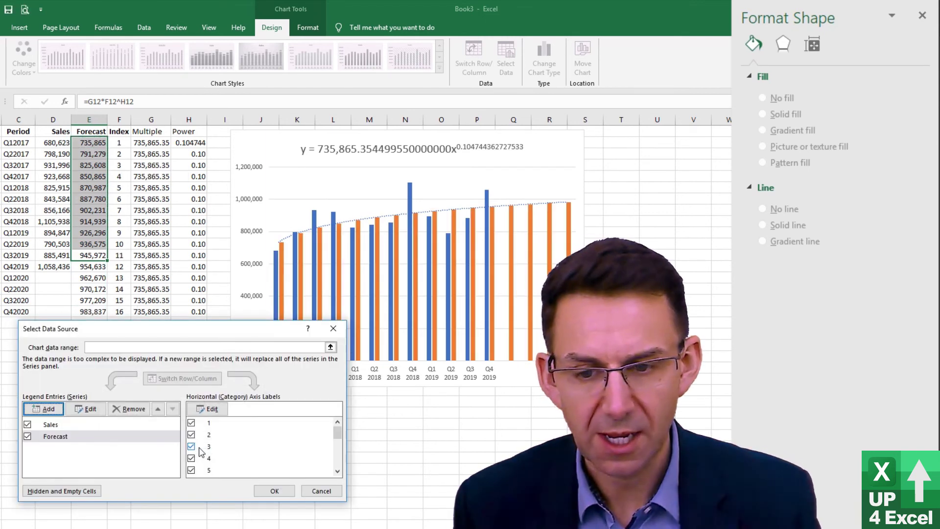
- Confirm the Select Data Source dialog so orange Forecast bars appear beside the Sales bars
{"action": "left_click", "coordinate": [274, 491]}
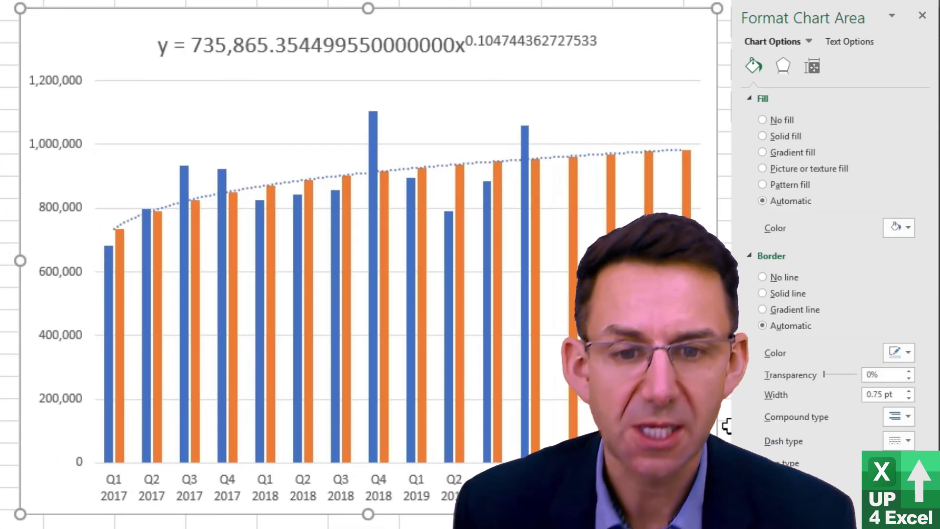